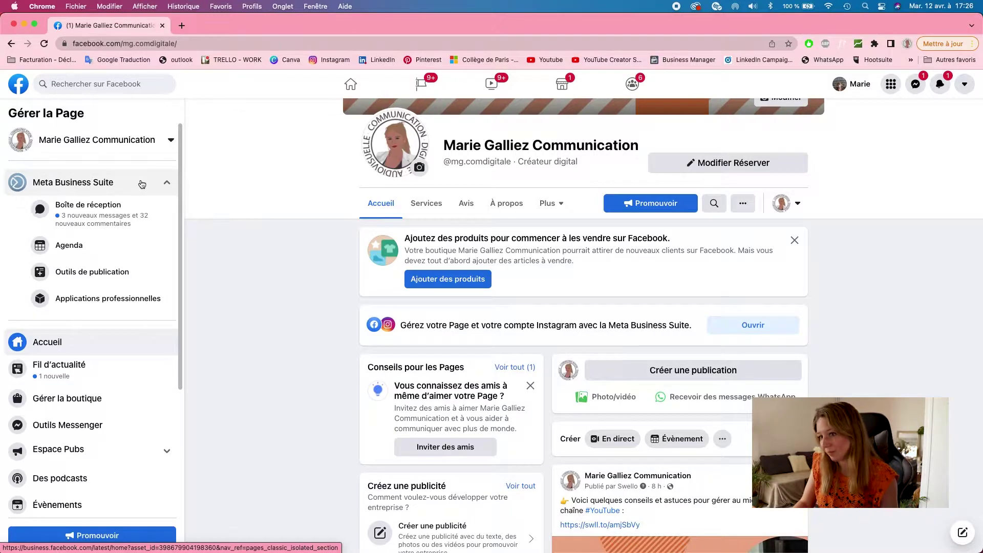
Open Meta Business Suite for the Page and preview the profile cards of its linked Facebook and Instagram accounts
click(96, 182)
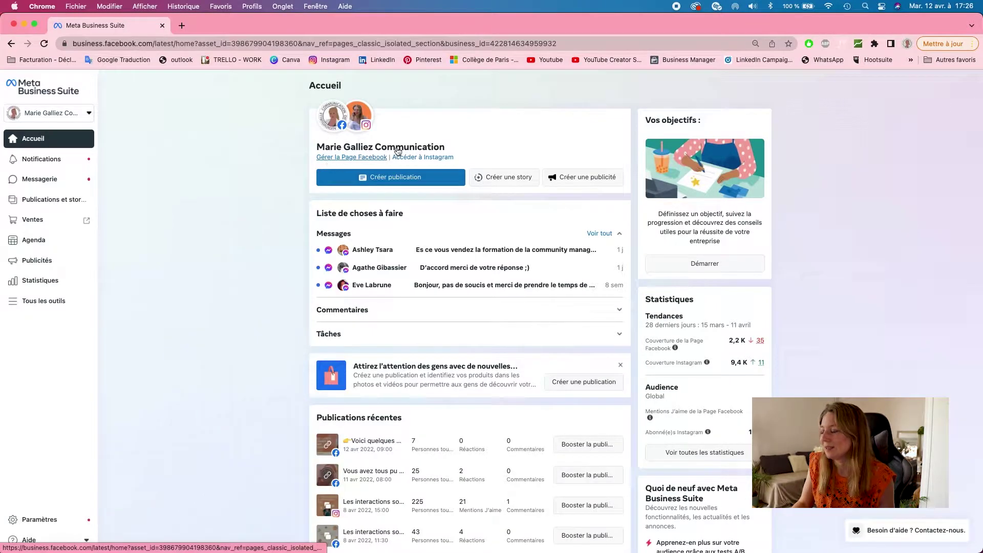
scroll(856, 182, down, 6)
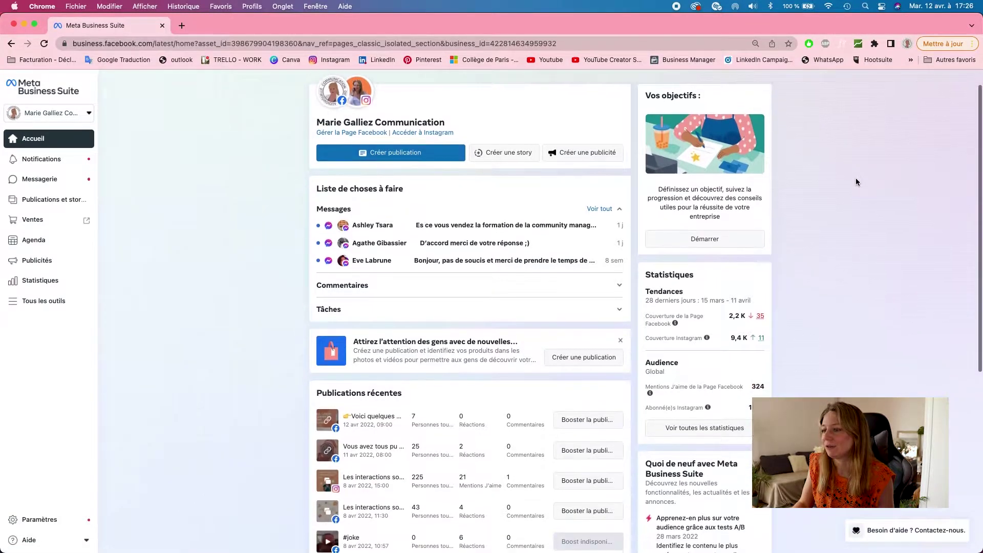
scroll(856, 182, up, 6)
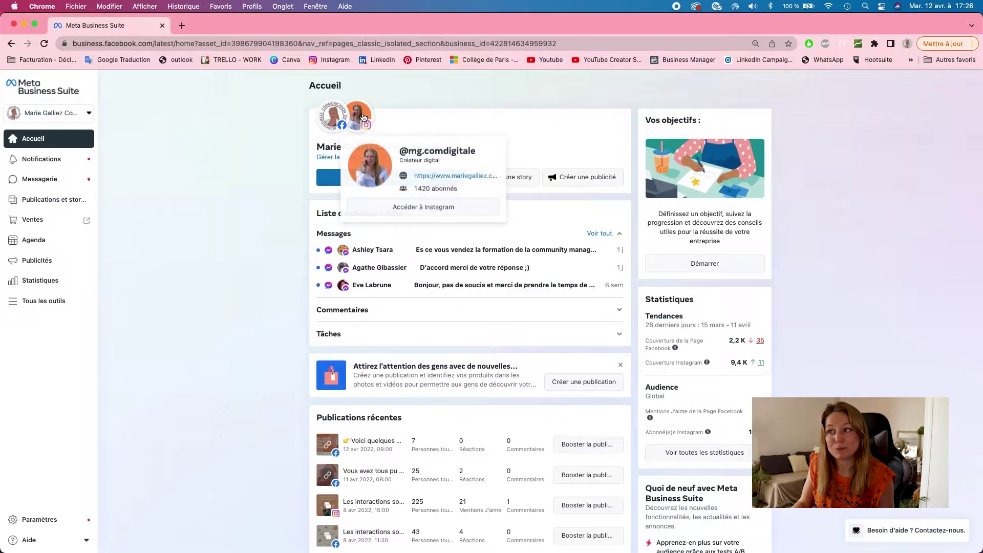
mouse_move(330, 117)
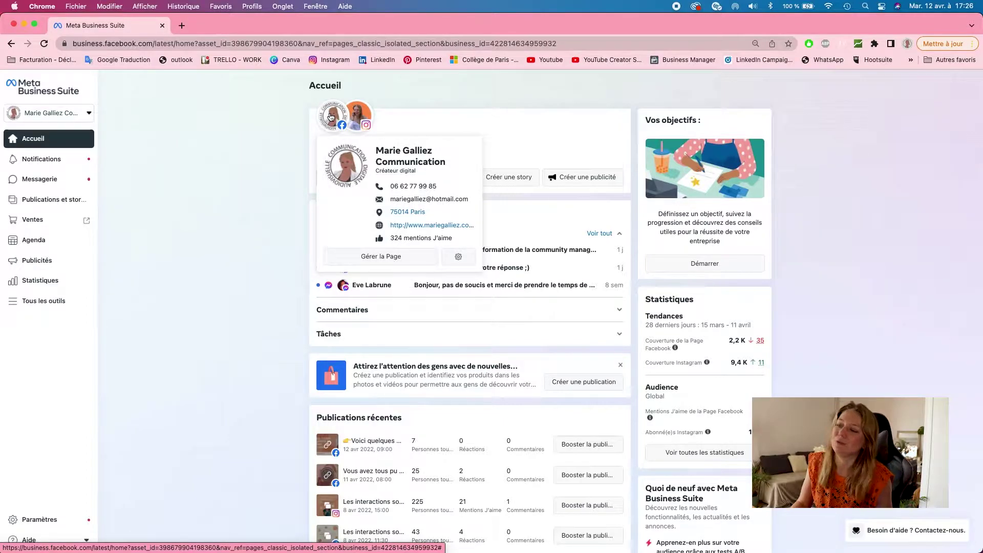
mouse_move(360, 114)
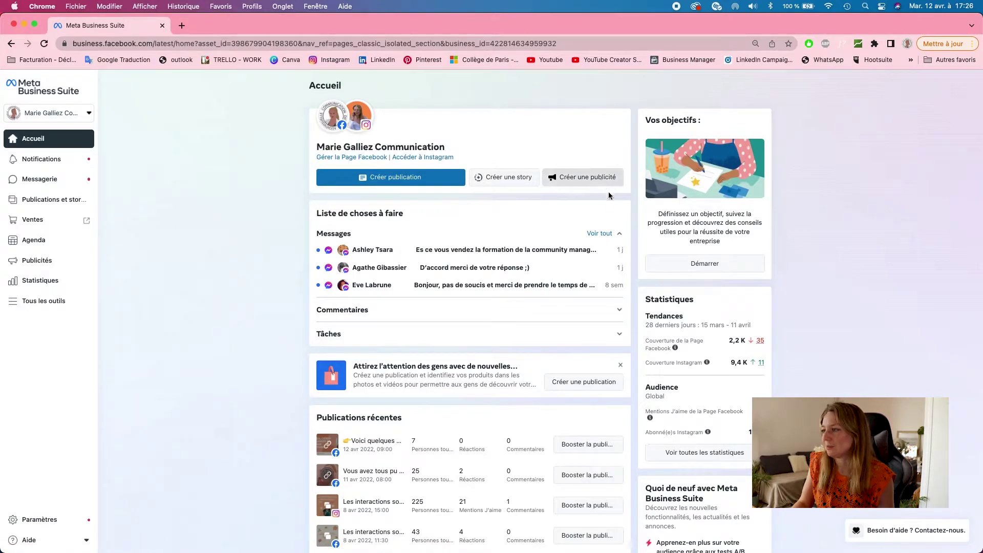
Preview the unread messages in the to-do list and open the conversation reading "D'accord merci de votre réponse ;)"
scroll(533, 214, down, 3)
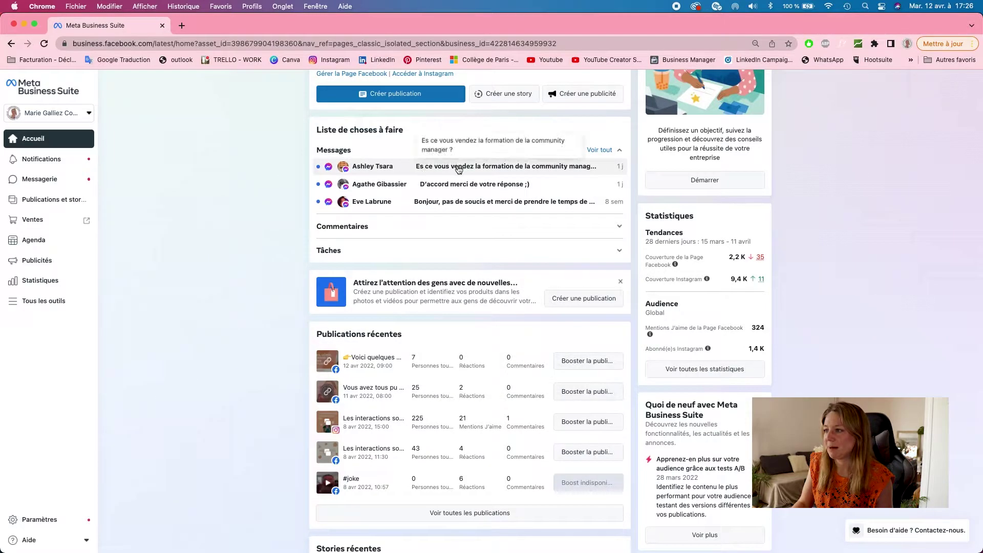
scroll(510, 198, down, 1)
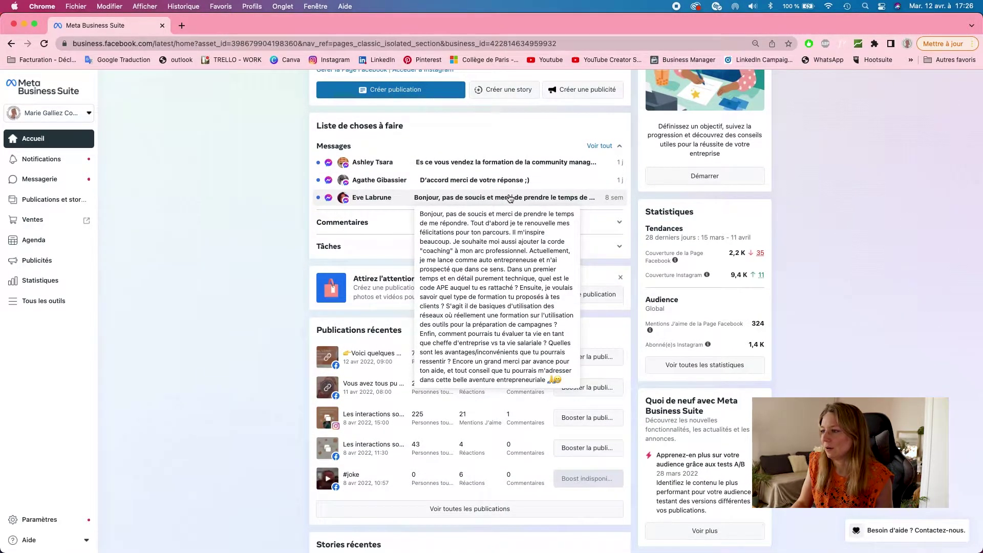
scroll(517, 187, up, 1)
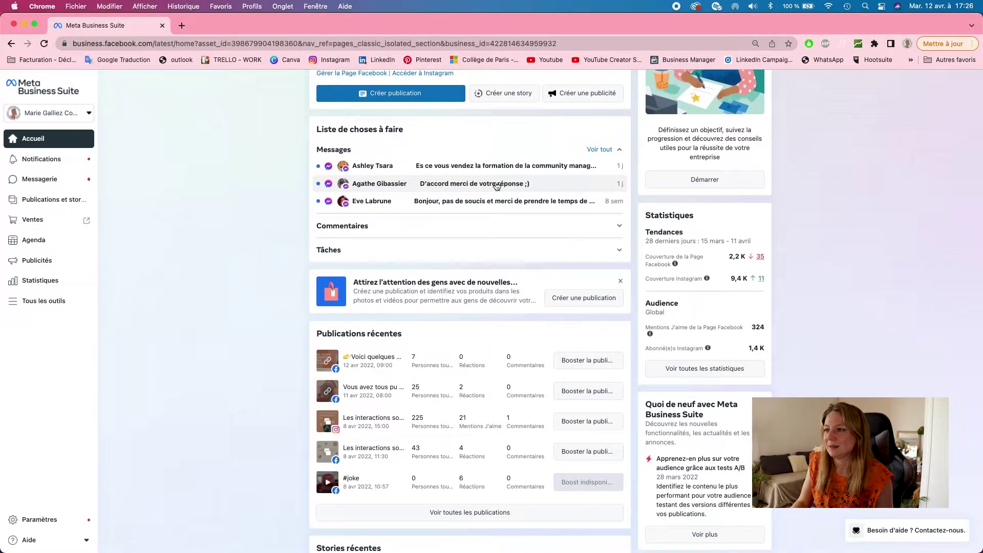
click(496, 185)
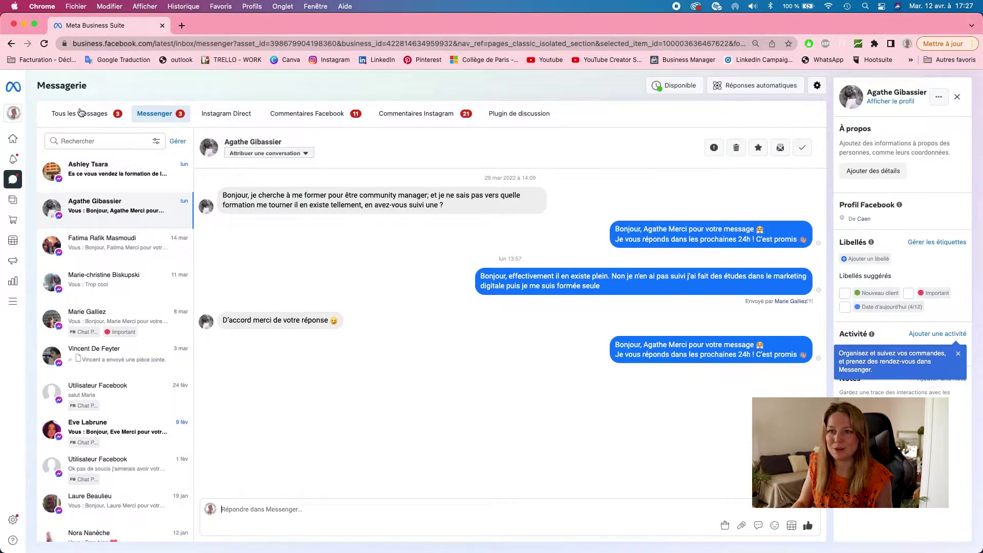
Return to the home page and expand the Commentaires section of the to-do list
click(15, 143)
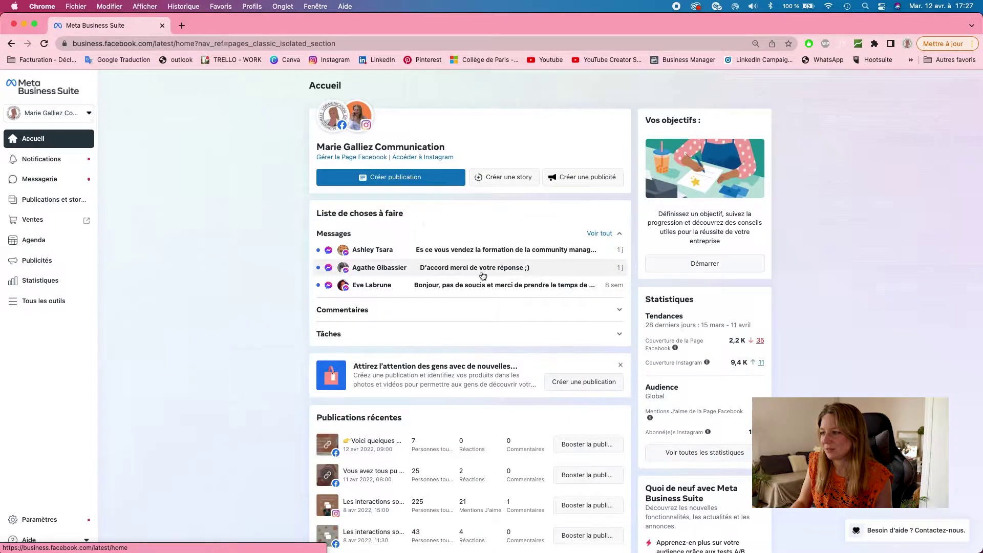
click(617, 268)
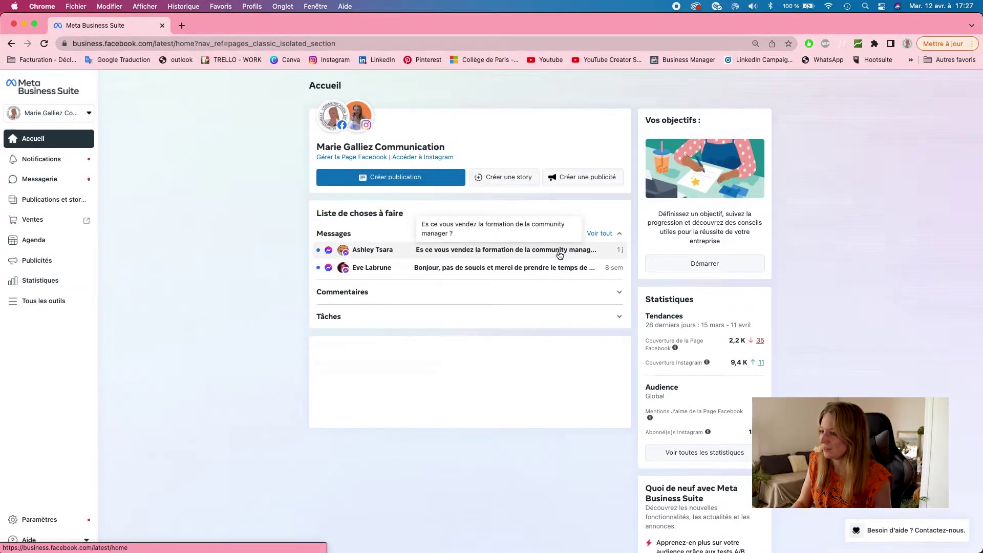
click(581, 296)
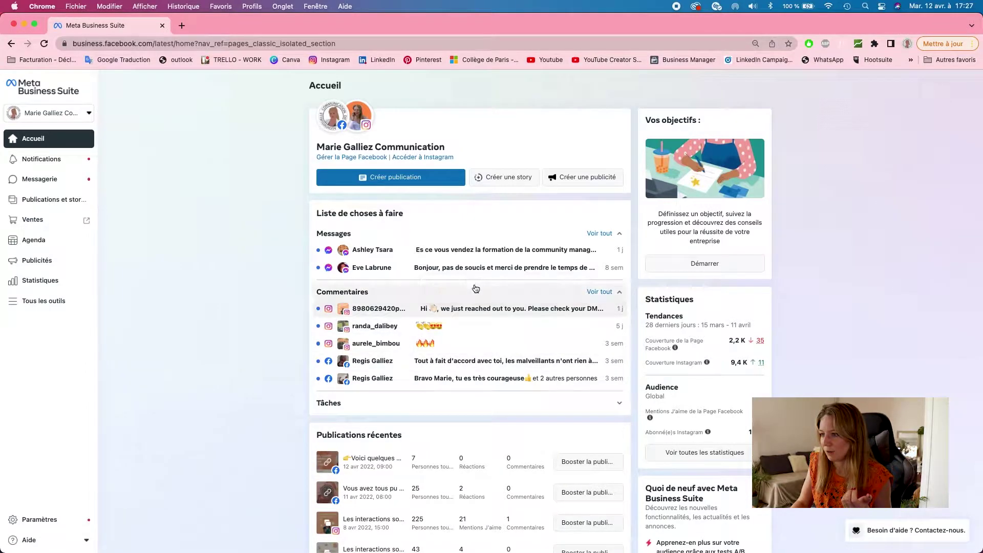
Check the Tâches section of the to-do list and leave Commentaires, Tâches and Messages all collapsed
click(361, 290)
click(424, 317)
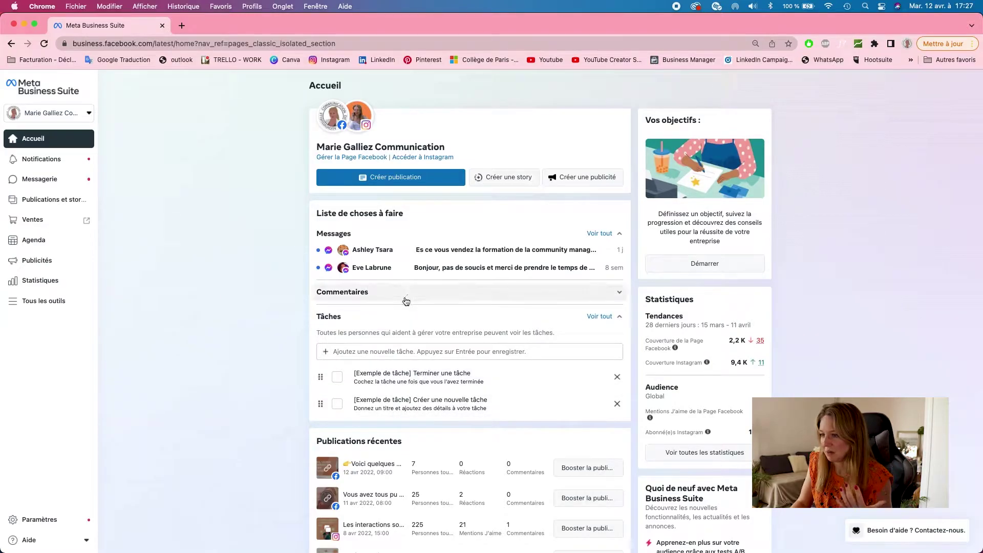
click(395, 317)
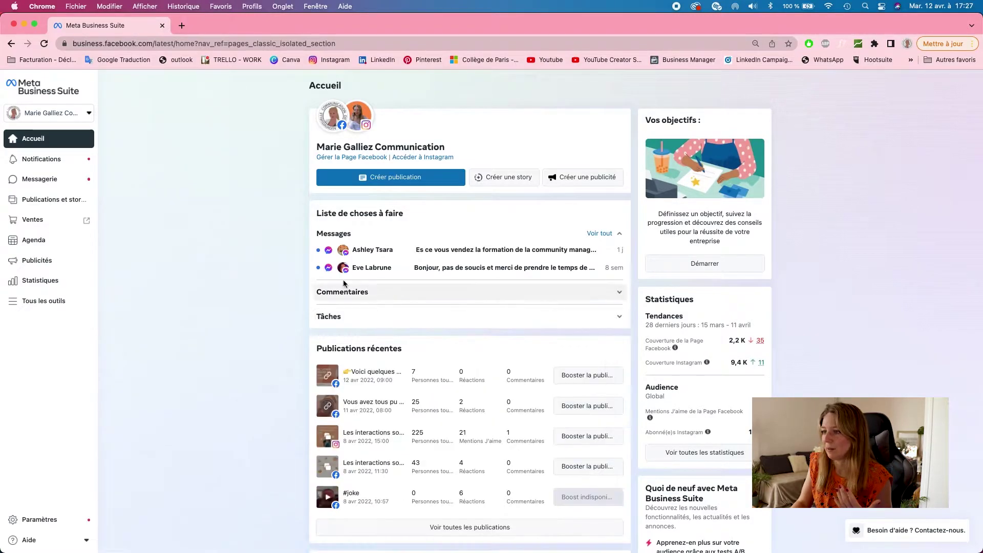
click(377, 233)
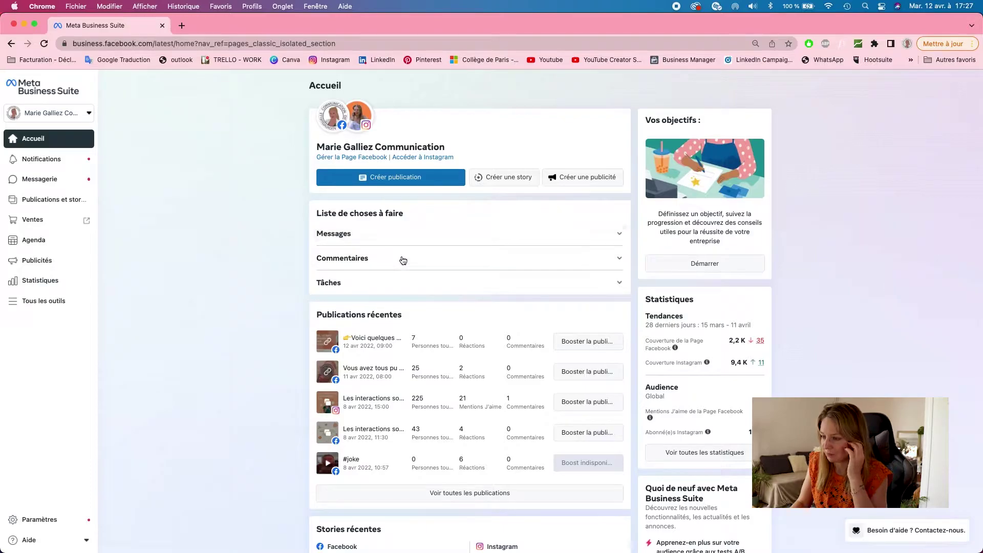
Review the home page's recent posts, goals, statistics and Meta Business Suite news sections
scroll(380, 339, down, 3)
scroll(379, 340, down, 1)
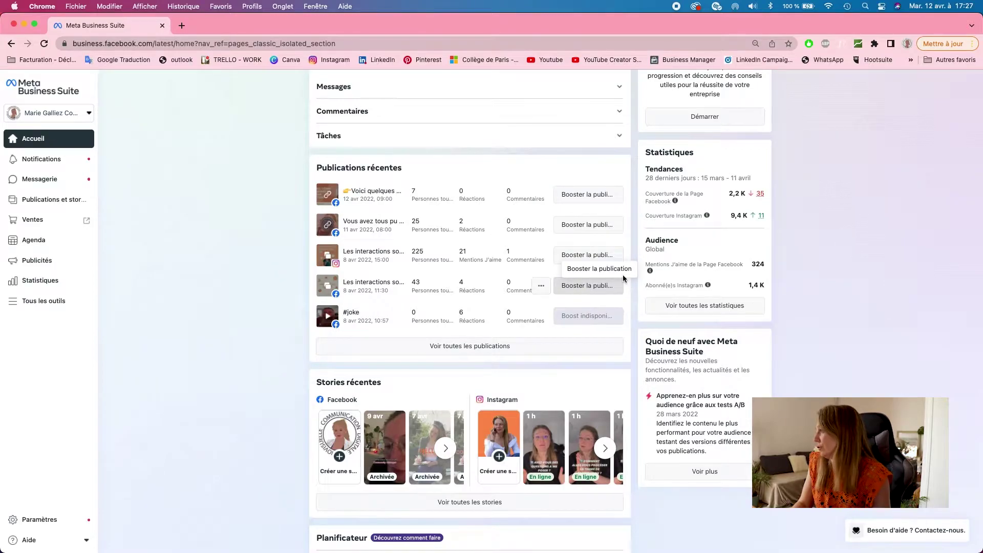
scroll(785, 161, up, 3)
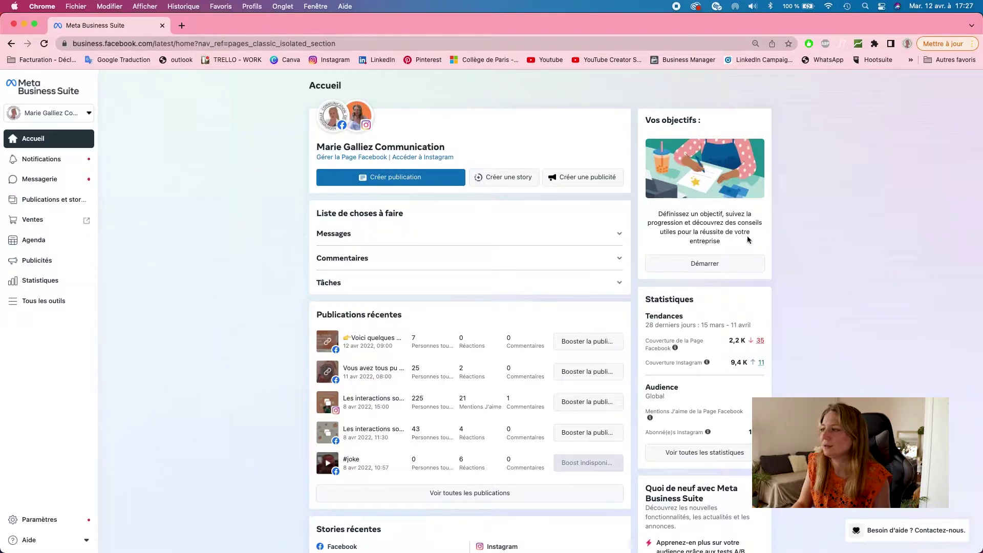
scroll(722, 267, down, 4)
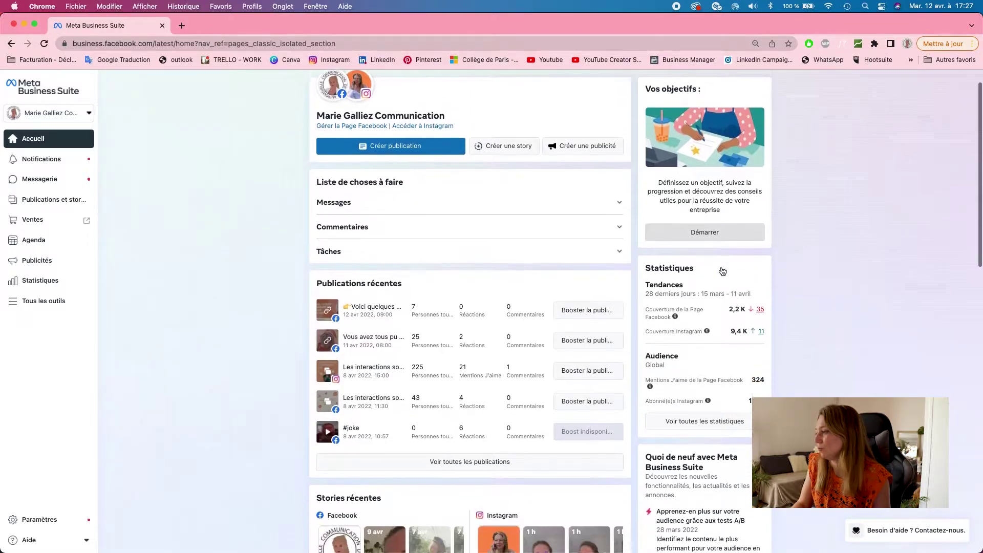
scroll(722, 270, down, 2)
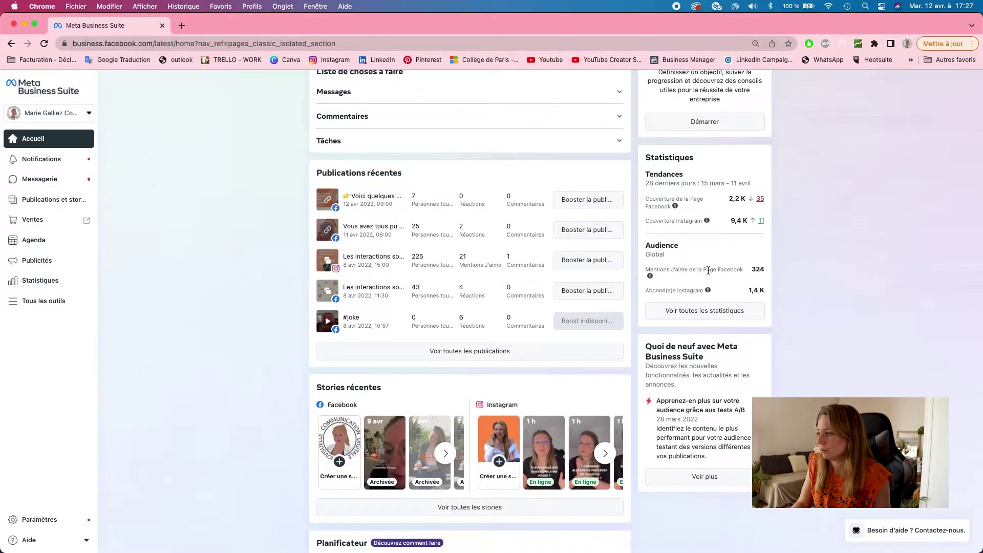
scroll(714, 308, down, 2)
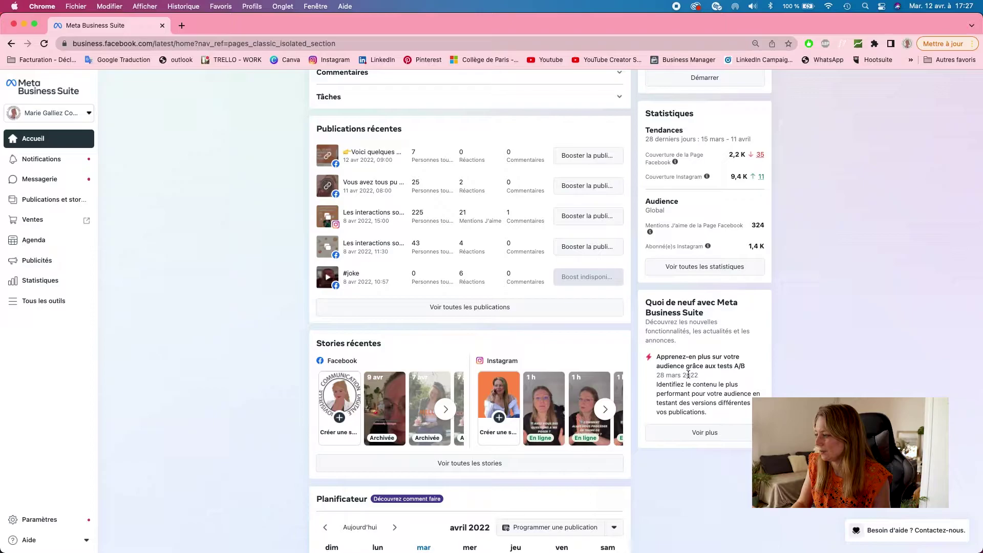
scroll(736, 391, down, 5)
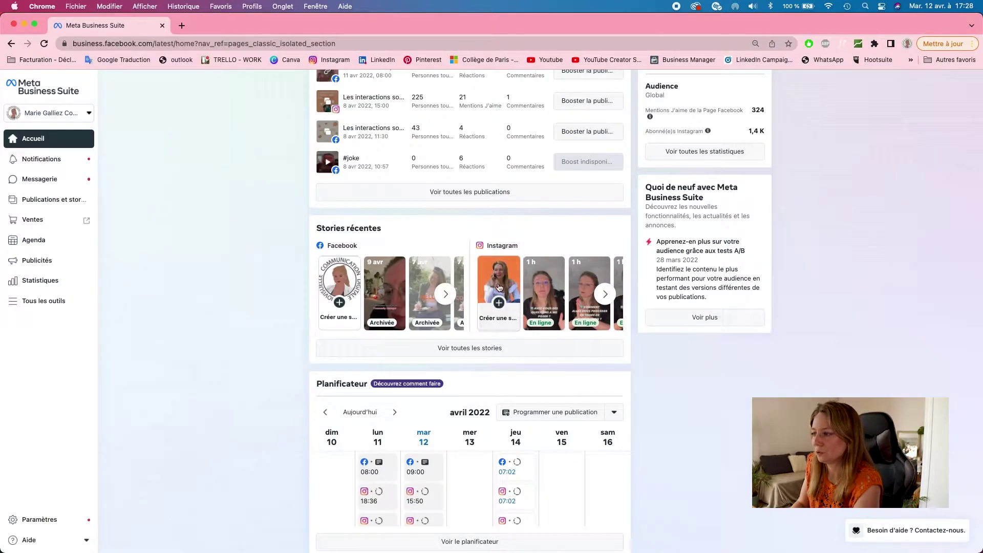
Browse forward through the Instagram stories under Stories récentes
click(608, 294)
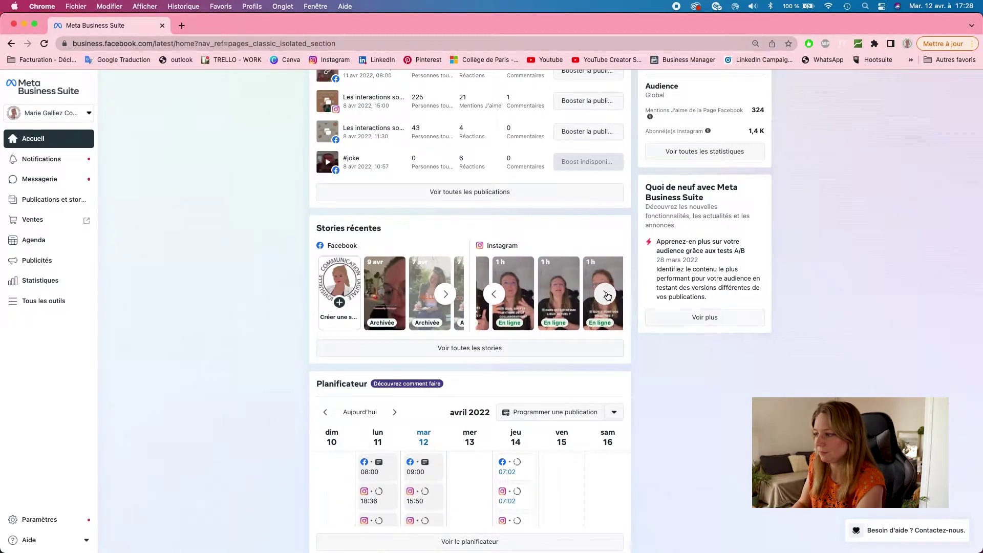
click(606, 294)
click(606, 294)
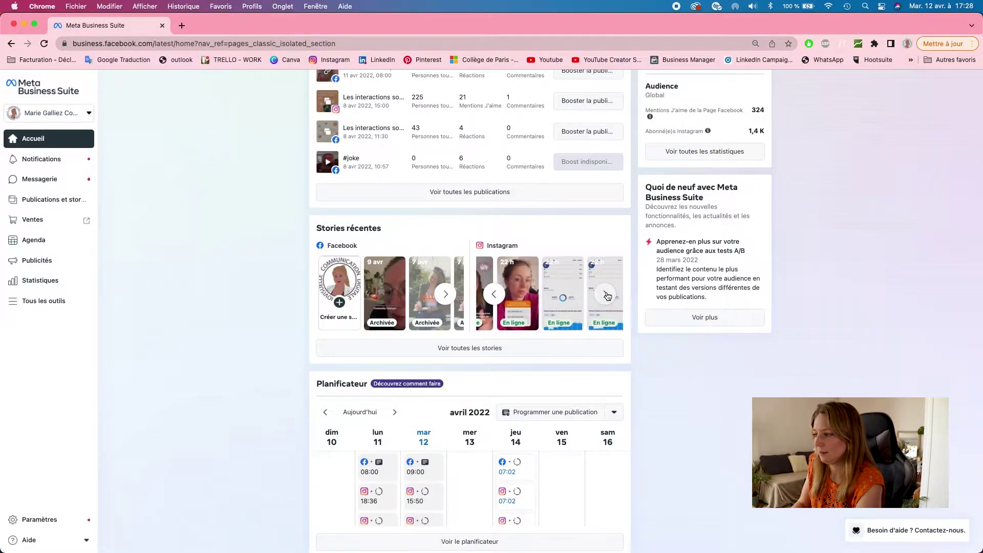
Open the full list of stories and examine the active Instagram stories with their publication dates and viewers
scroll(413, 346, down, 3)
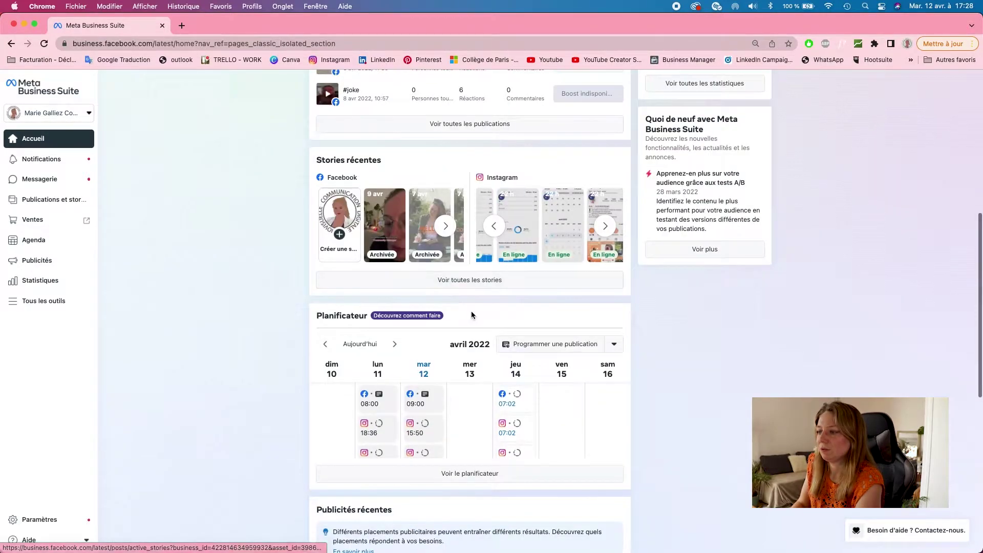
click(480, 281)
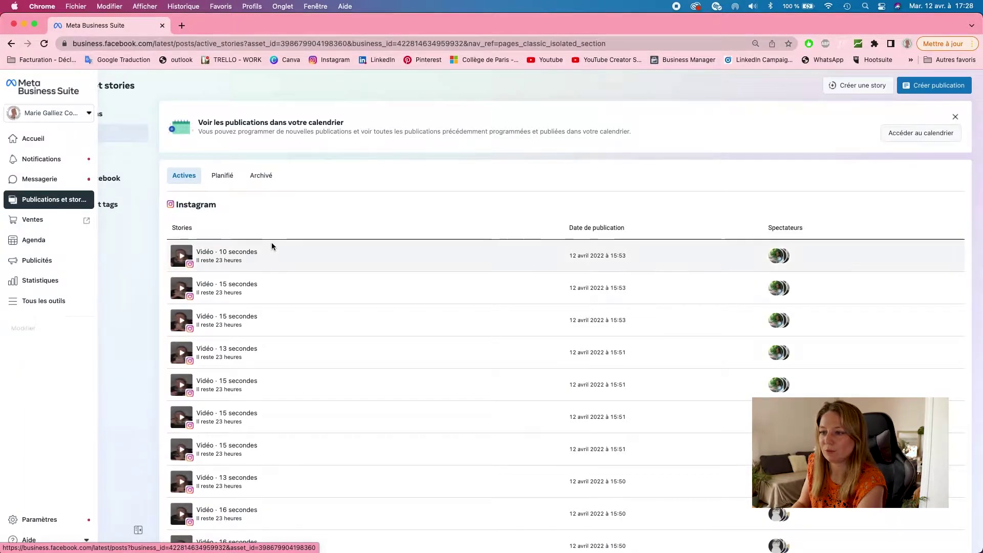
scroll(594, 259, down, 1)
scroll(595, 260, up, 1)
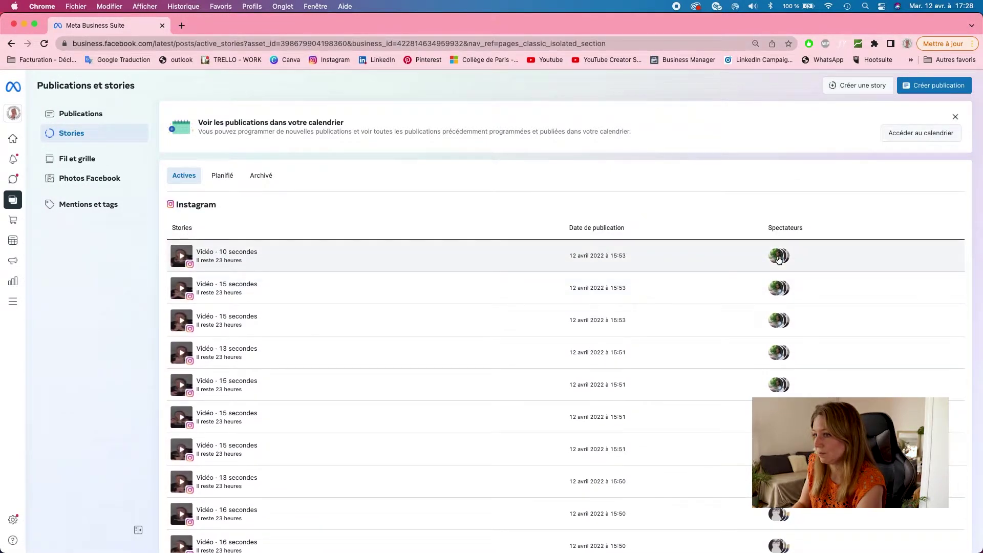
Show the scheduled (Planifié) stories and look through the list of programmed Instagram stories
click(225, 179)
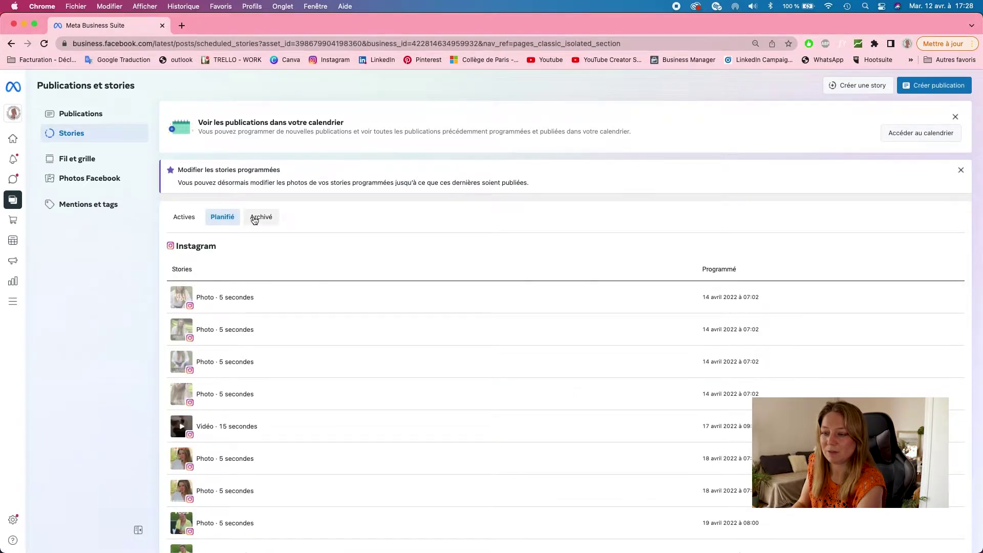
scroll(275, 348, down, 10)
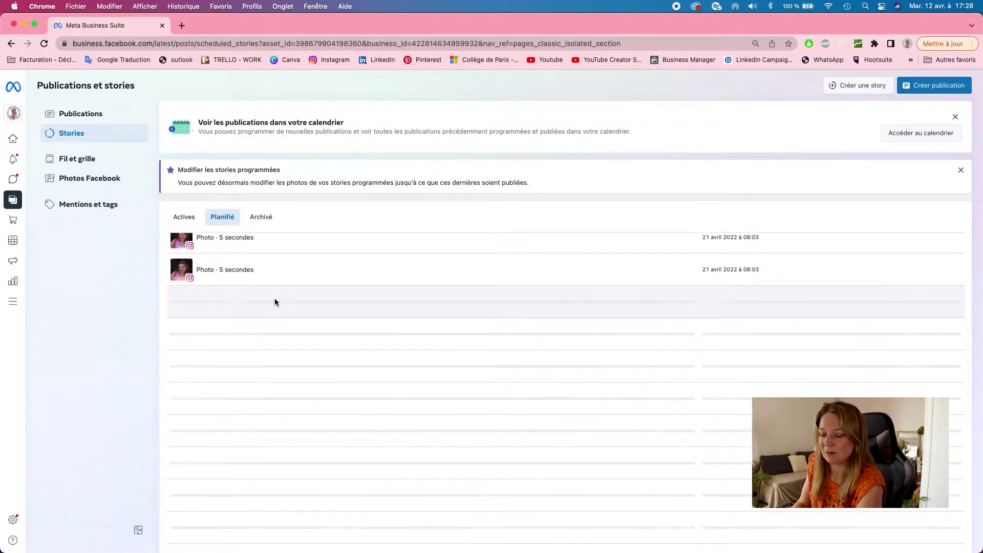
scroll(405, 272, up, 10)
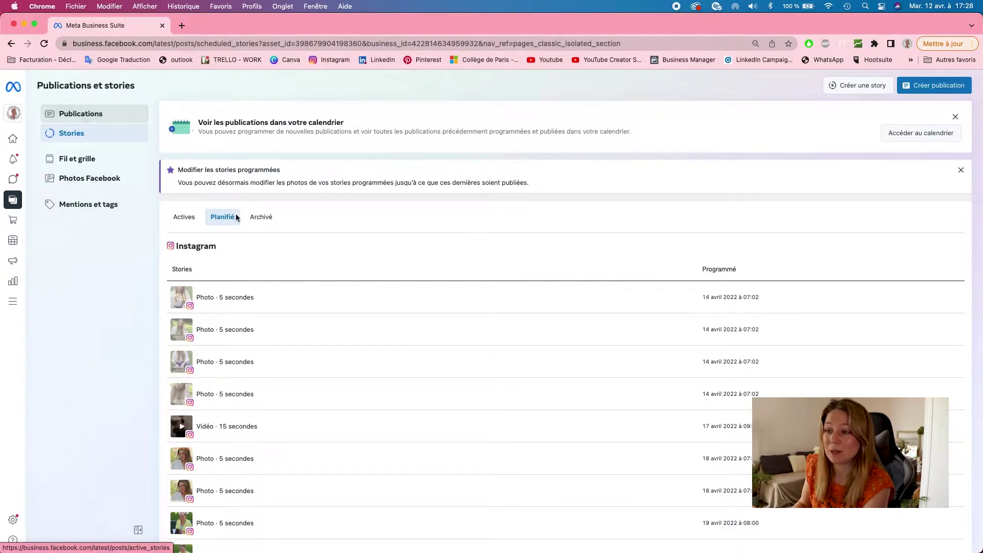
scroll(241, 291, down, 2)
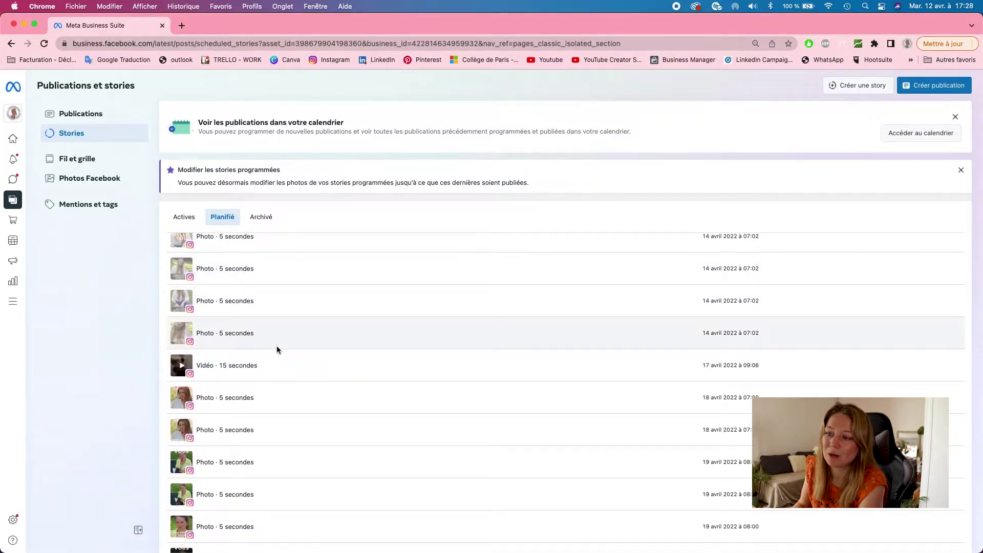
scroll(277, 348, down, 5)
scroll(277, 347, up, 5)
scroll(277, 347, up, 2)
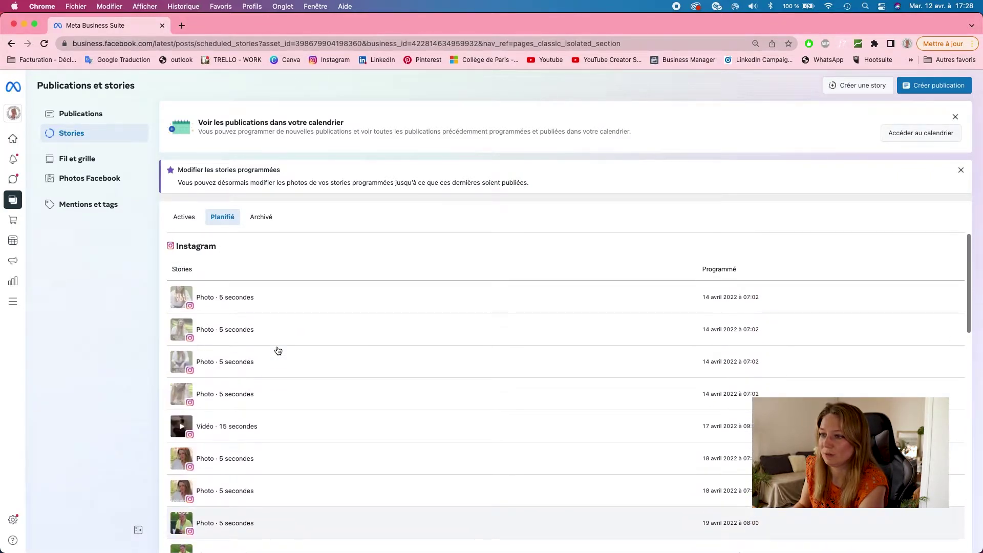
Return to the home page and bring up the Planificateur section with the current week's publications
mouse_move(18, 136)
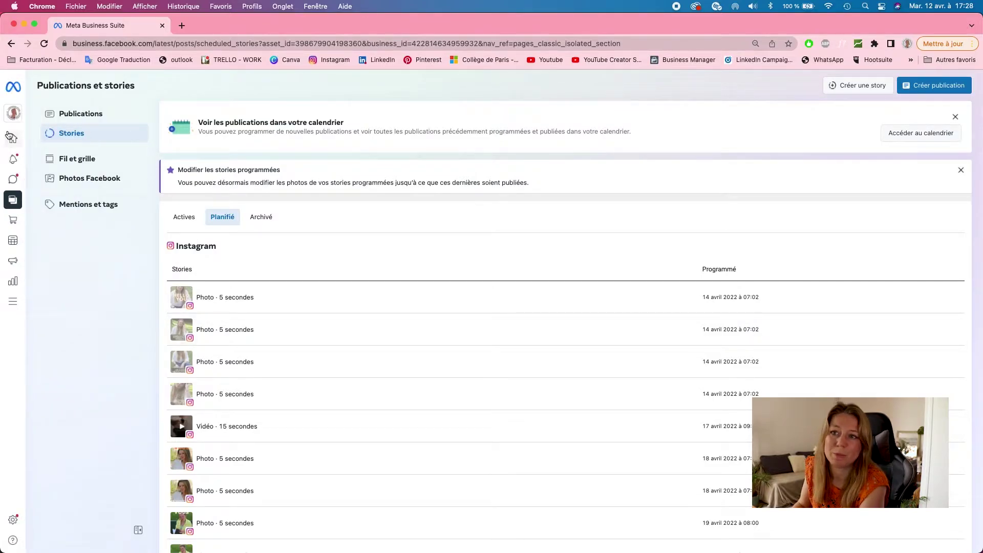
click(14, 142)
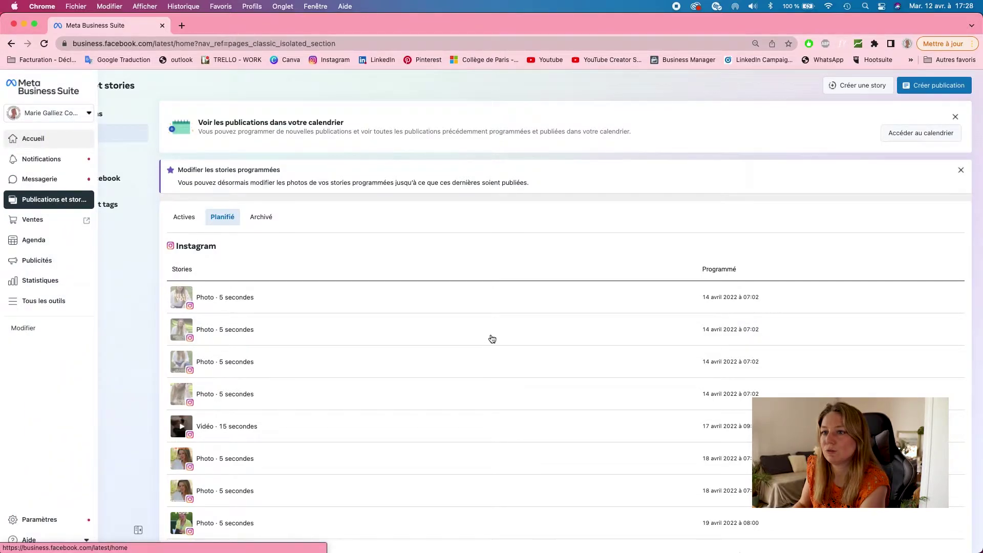
scroll(581, 373, down, 4)
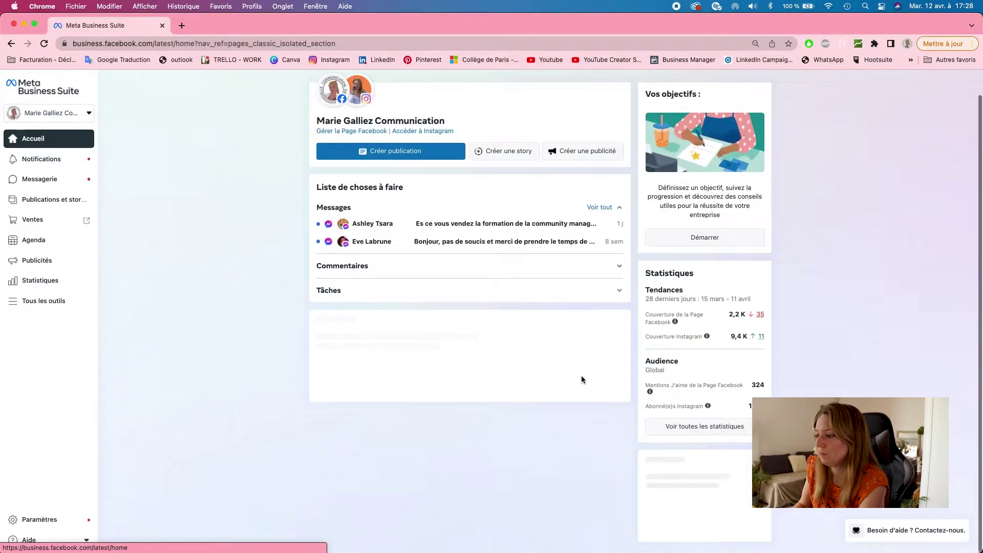
scroll(581, 379, down, 2)
scroll(581, 379, down, 4)
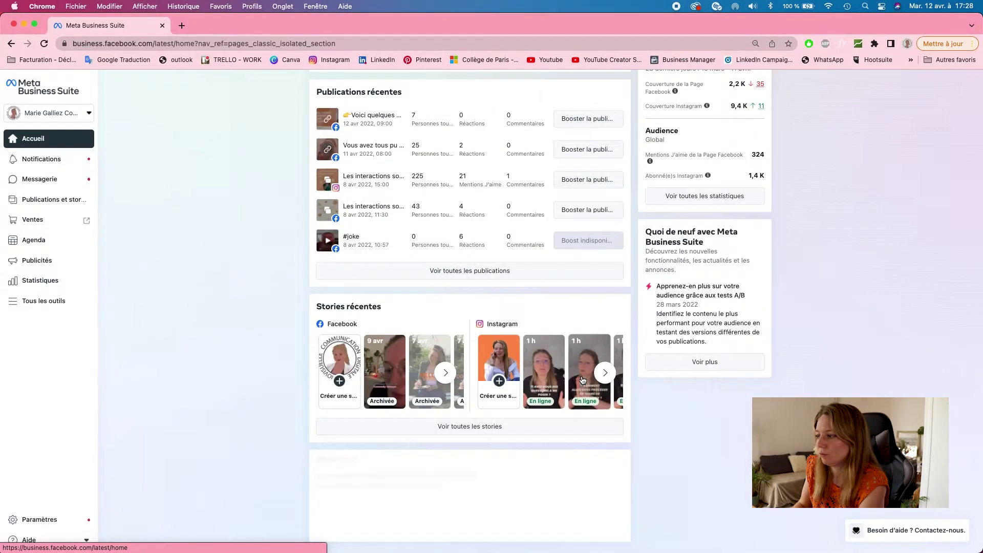
scroll(582, 380, down, 4)
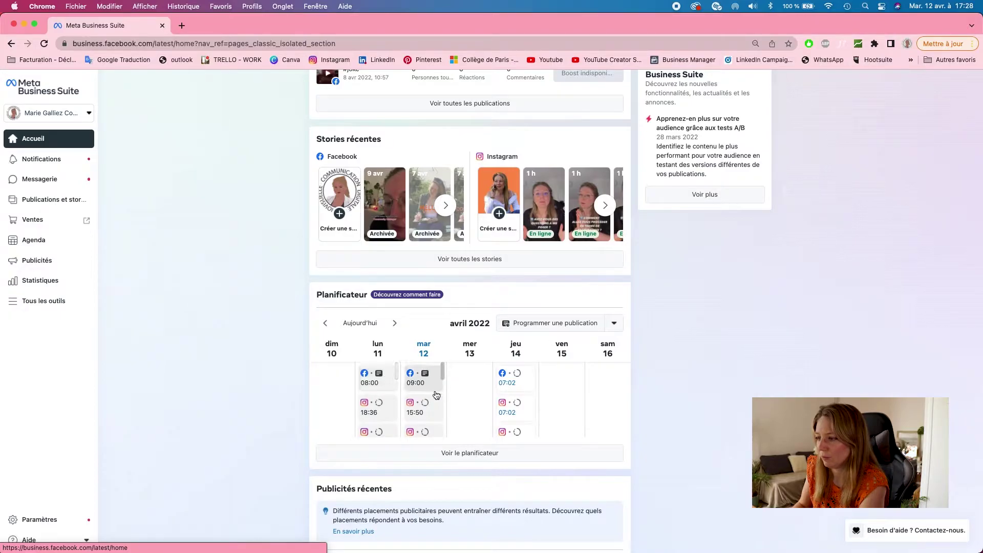
View the details of the 12 April Instagram story from 15:50 and the Facebook post from 09:00 in the Planificateur section
click(424, 411)
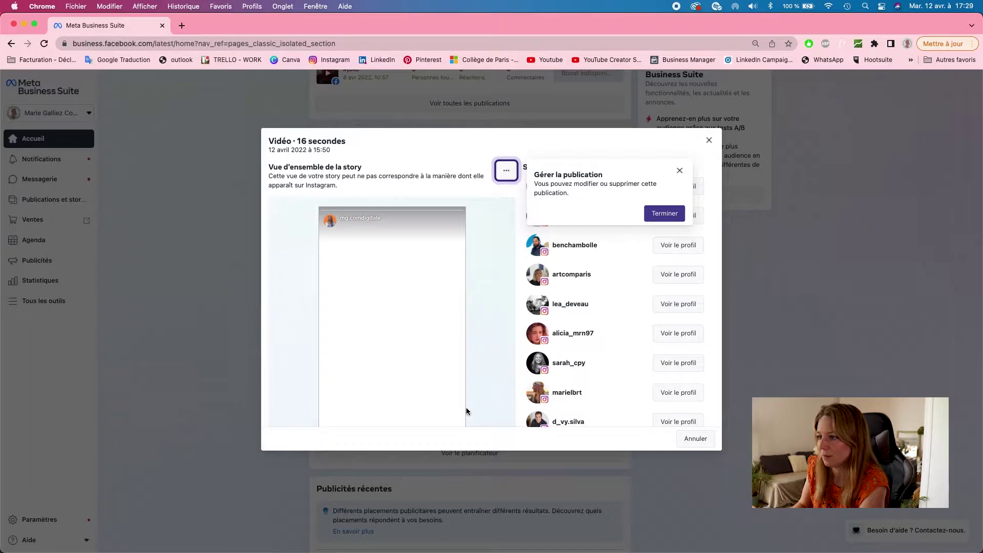
scroll(453, 300, down, 2)
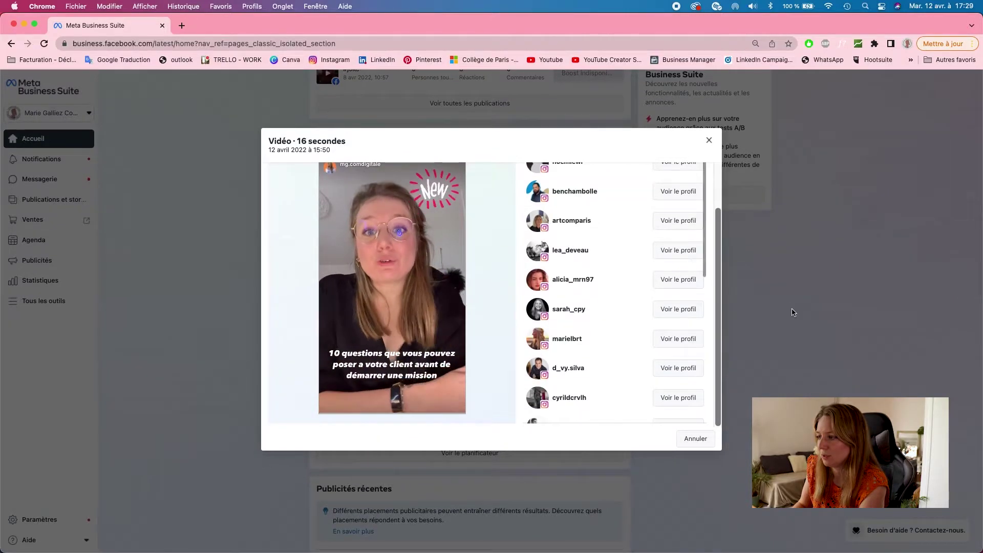
click(793, 313)
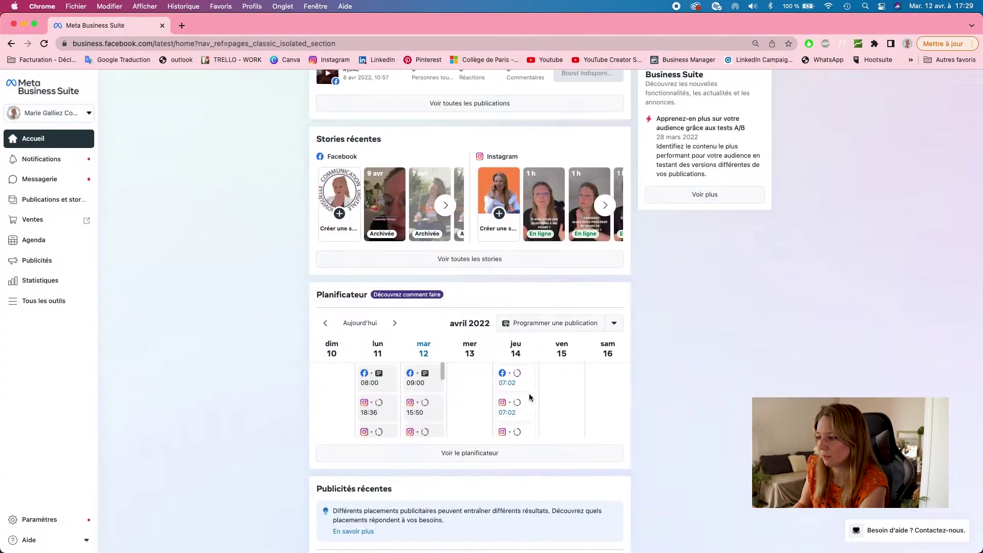
click(424, 383)
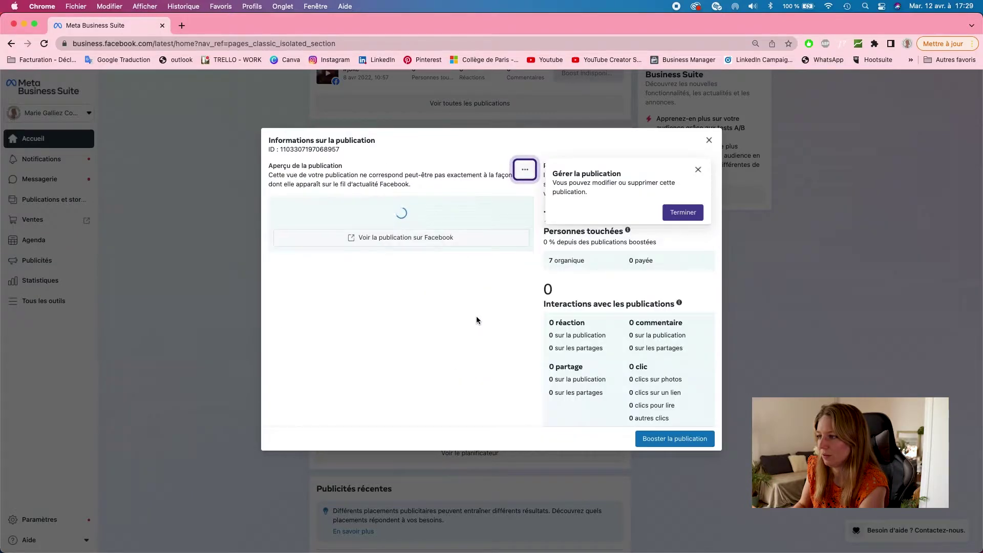
click(698, 169)
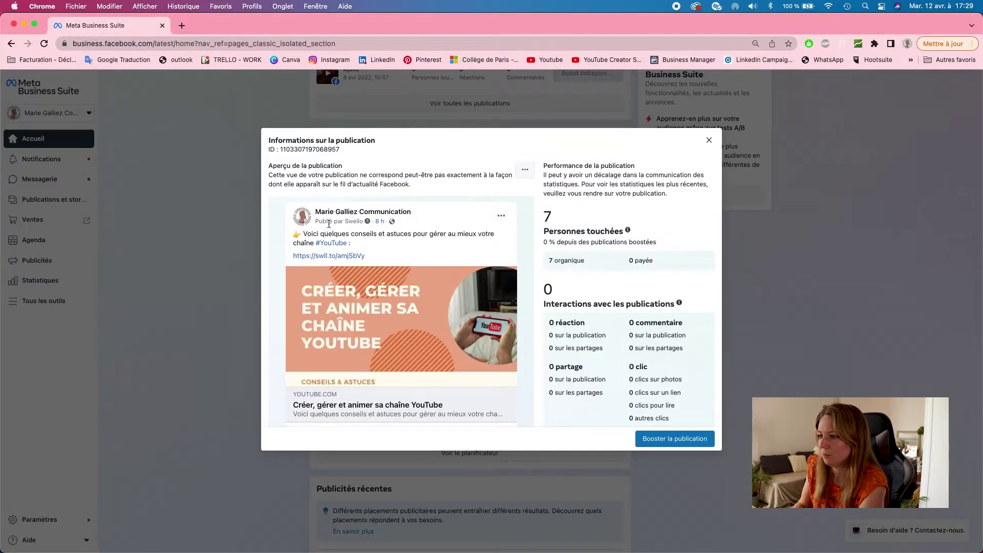
click(709, 141)
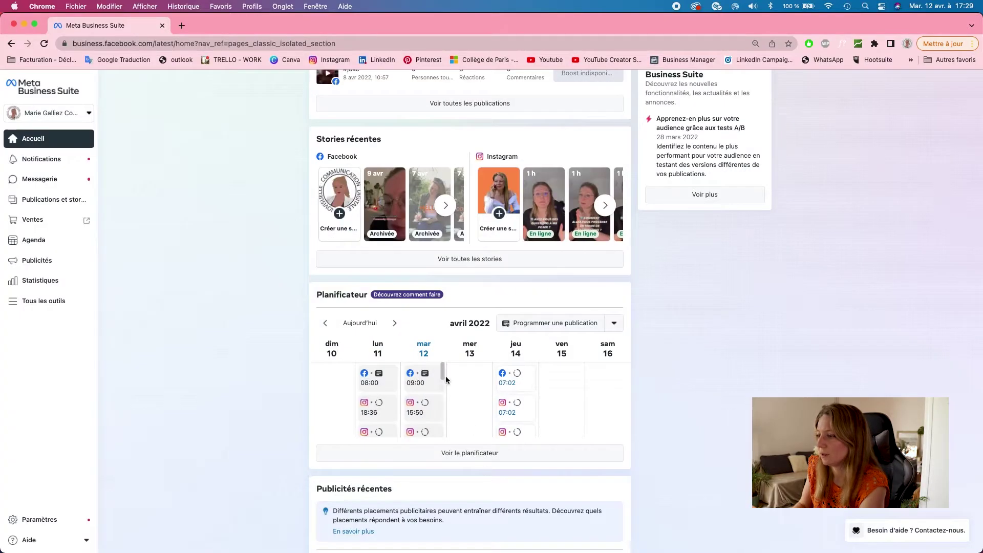
Open the full planner, dismiss the advertising notice, and look through the week's posts, stories and suggested publishing times
click(484, 453)
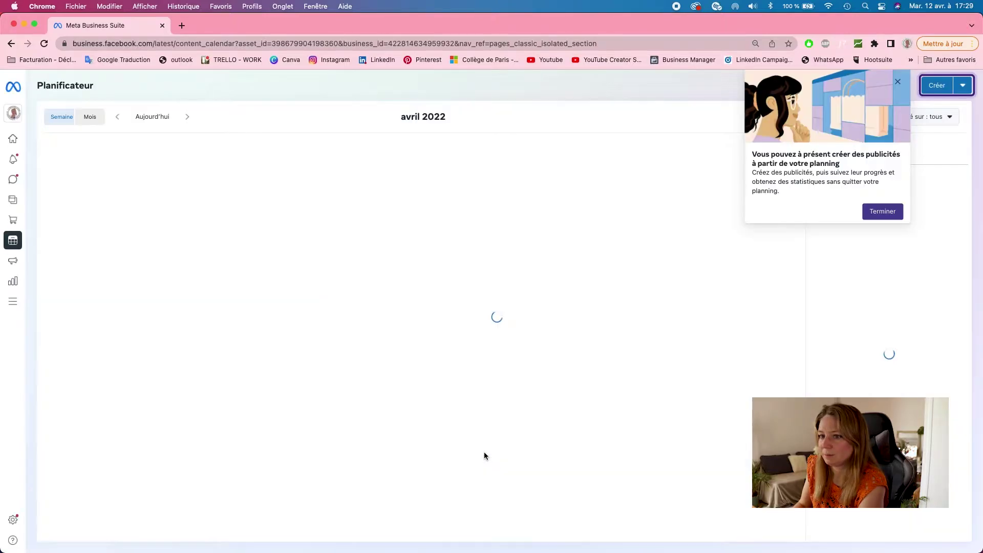
click(876, 211)
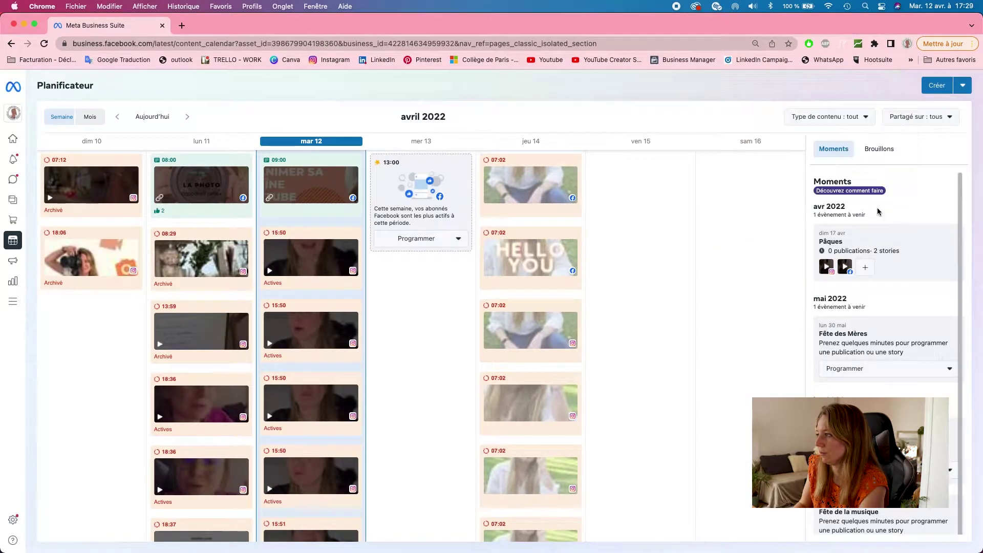
scroll(674, 264, down, 7)
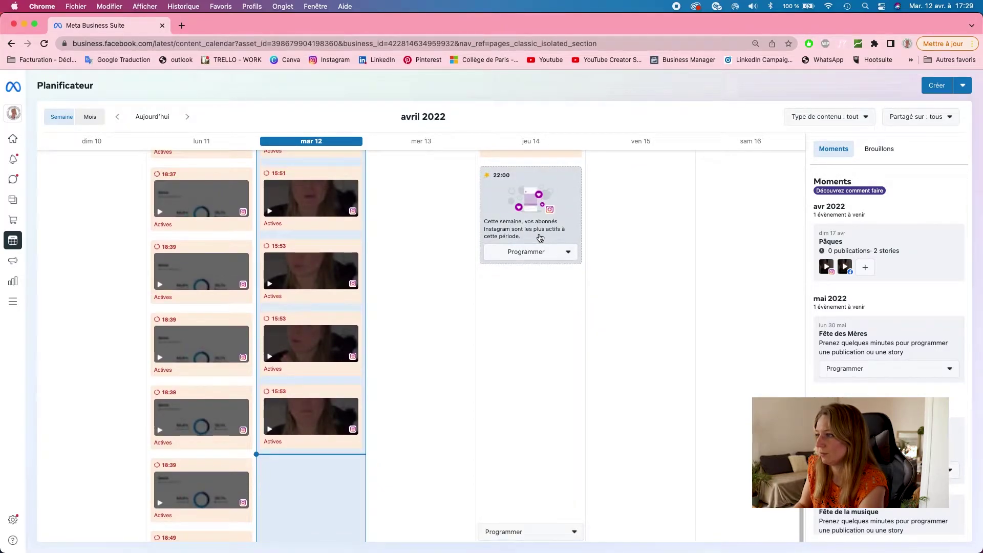
Explore the scheduling options of a suggested time slot and a new post form with Instagram added as placement, closing it without publishing
click(558, 253)
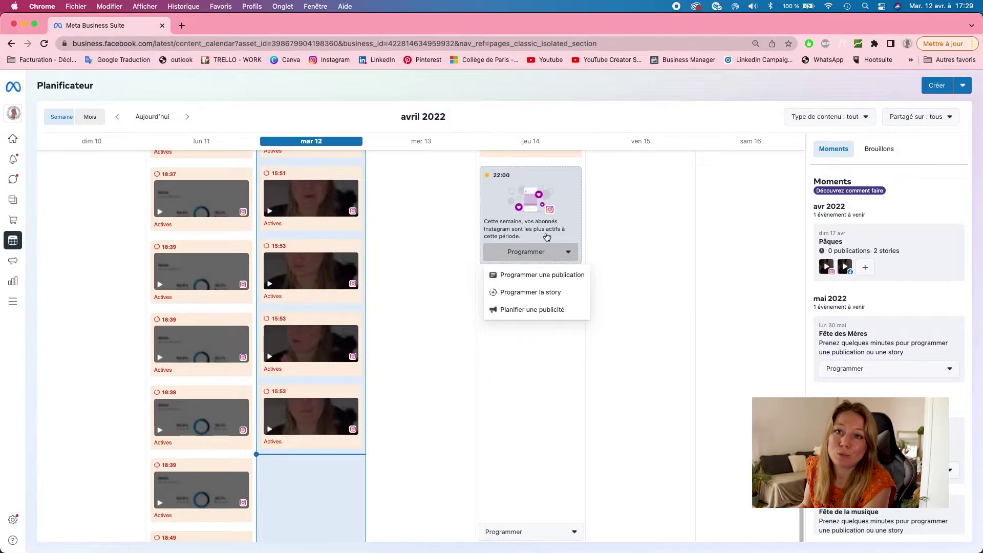
click(451, 248)
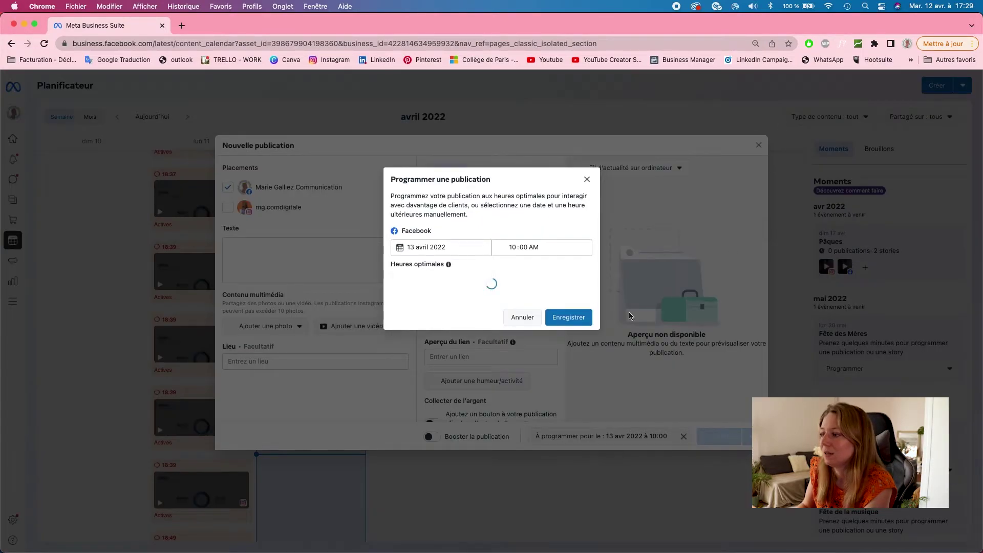
click(526, 319)
click(227, 207)
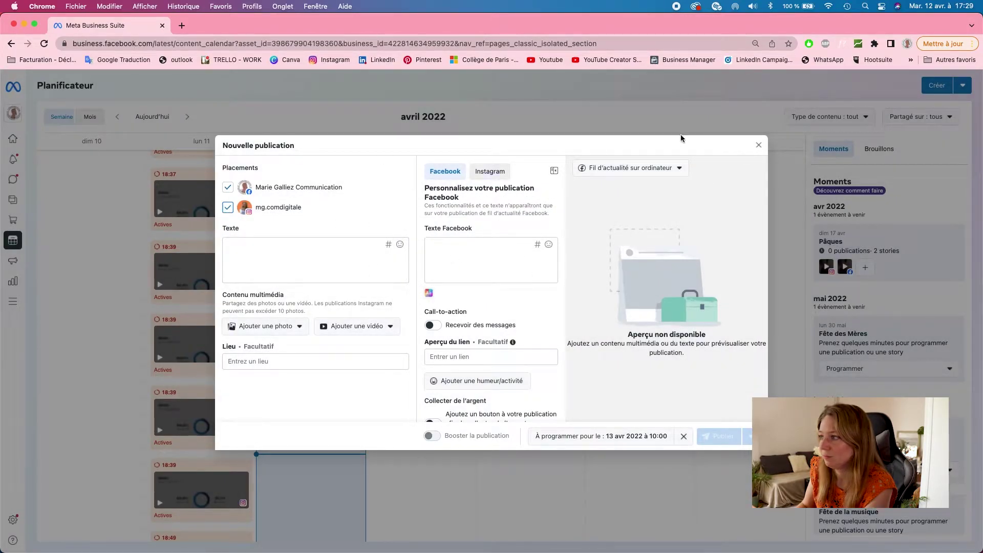
click(759, 146)
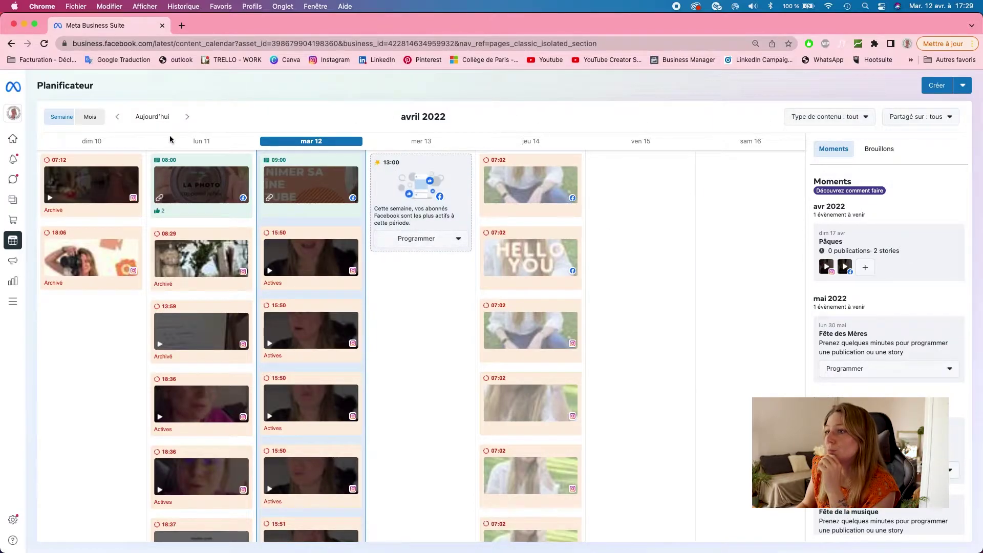
Show the following week, switch the planner to the month view, and preview the Instagram story scheduled for 18 April at 07:00
click(186, 117)
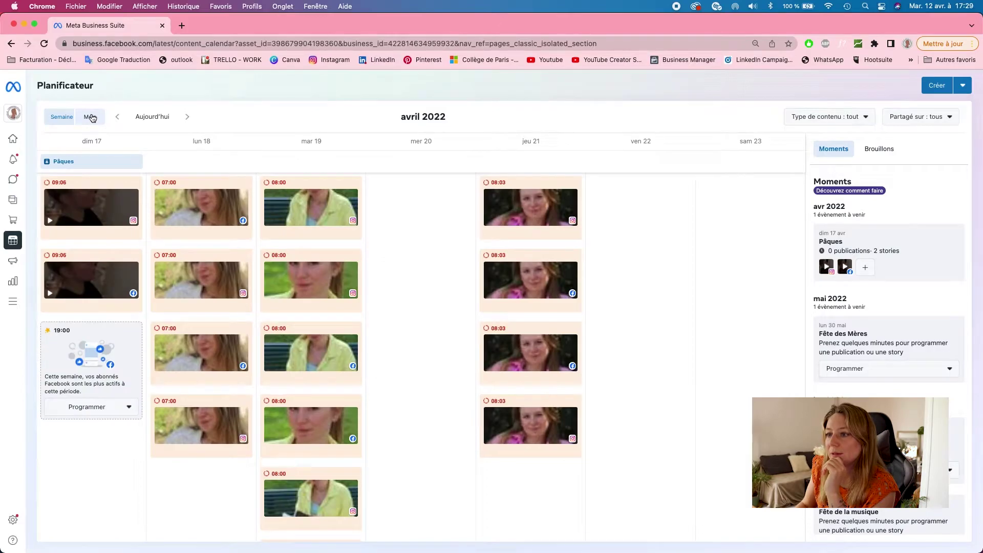
click(92, 117)
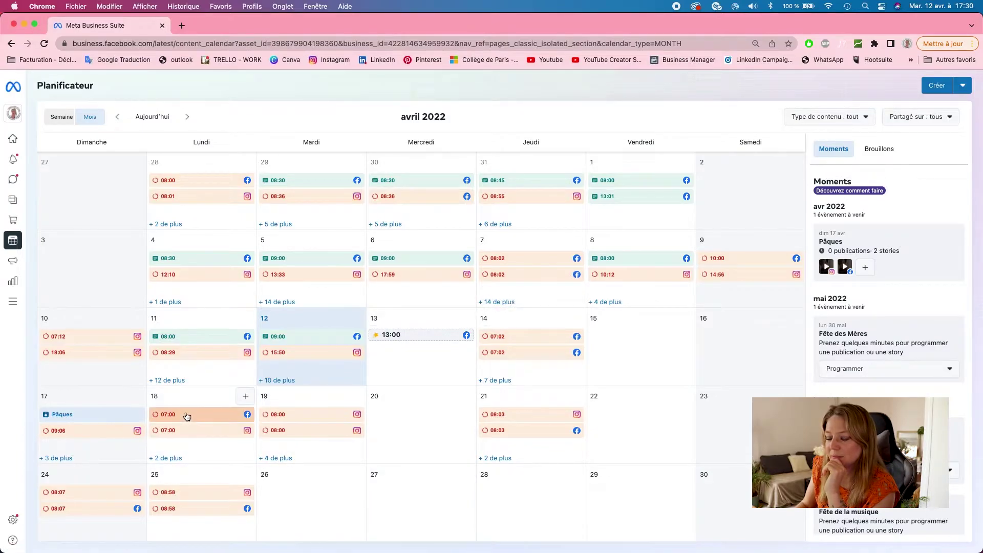
click(184, 434)
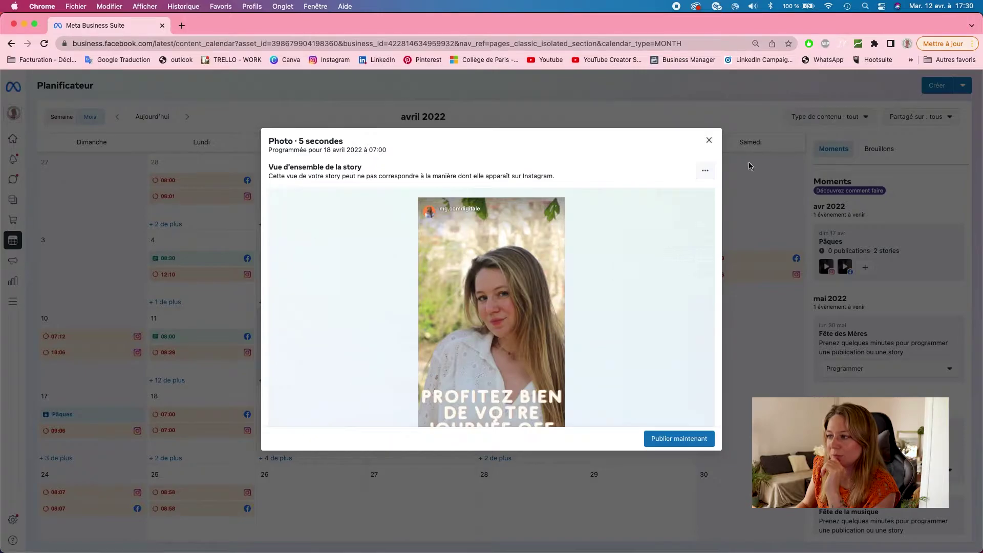
click(709, 140)
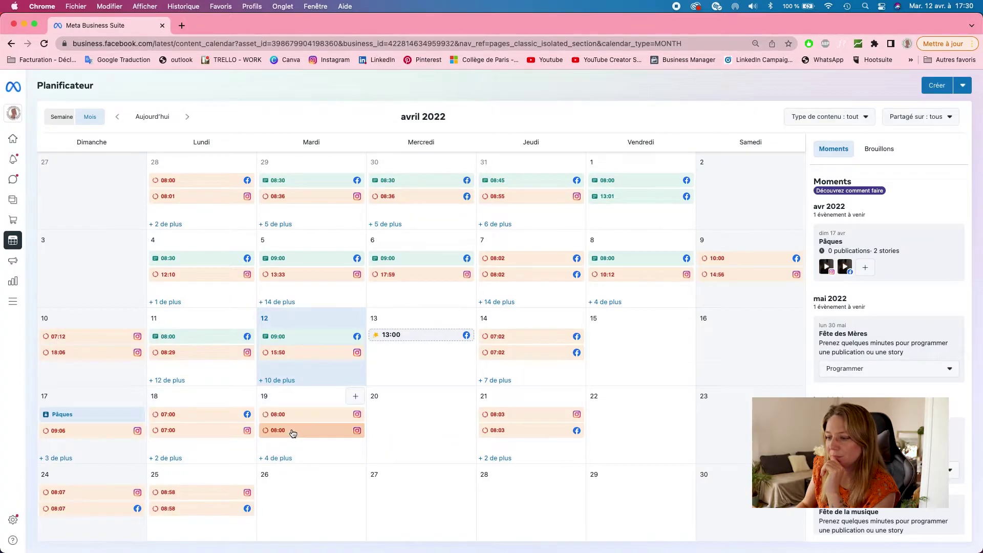
mouse_move(300, 420)
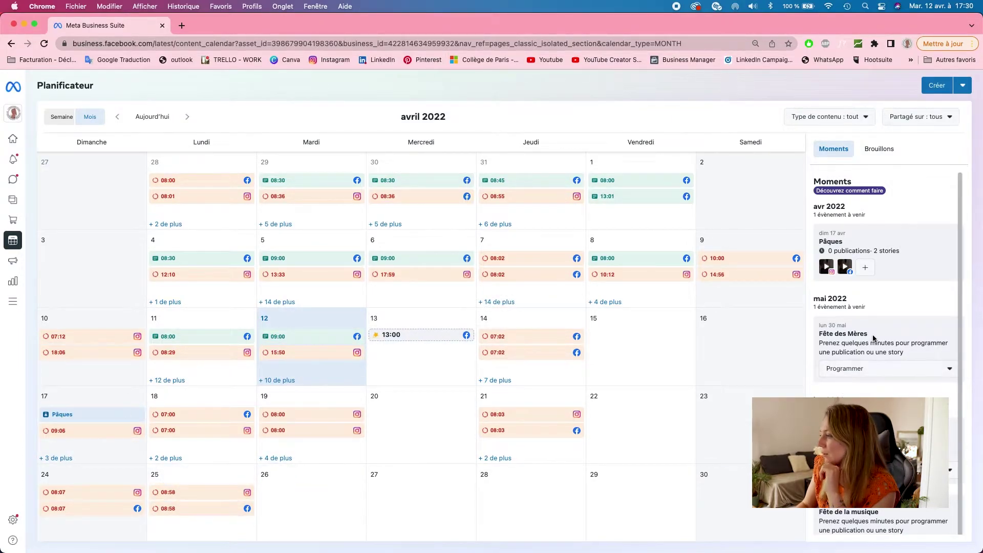
Look through the upcoming events in the planner's Moments list
scroll(898, 331, down, 2)
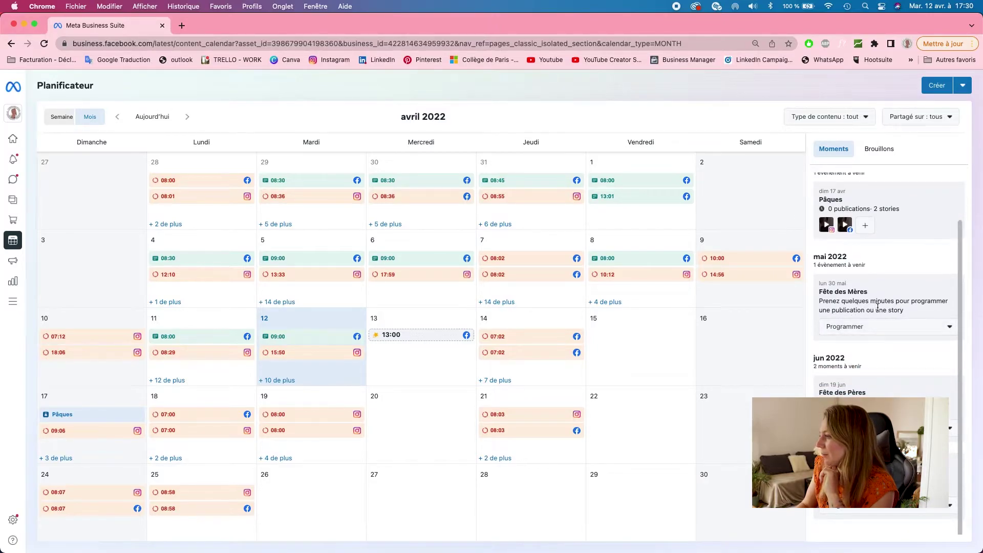
scroll(886, 310, down, 1)
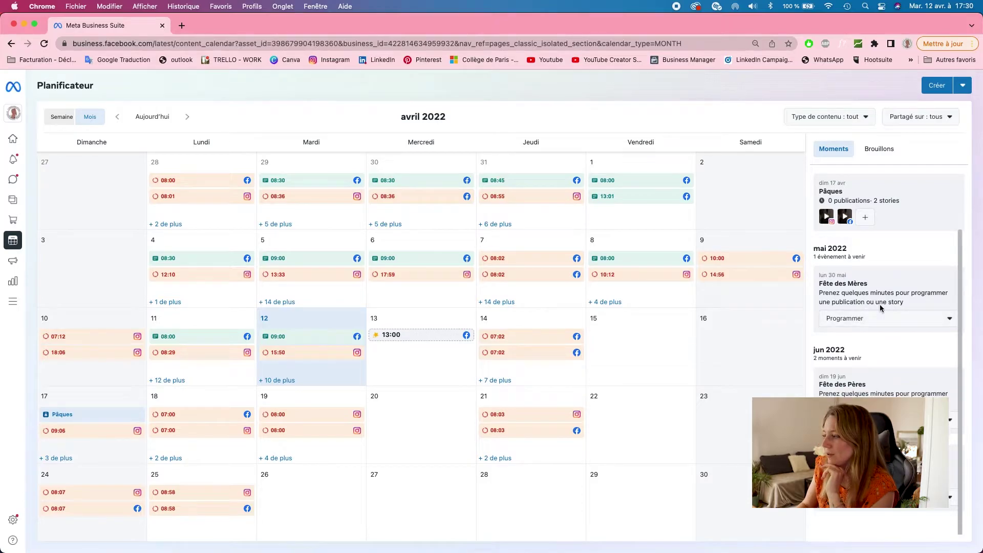
scroll(889, 307, up, 3)
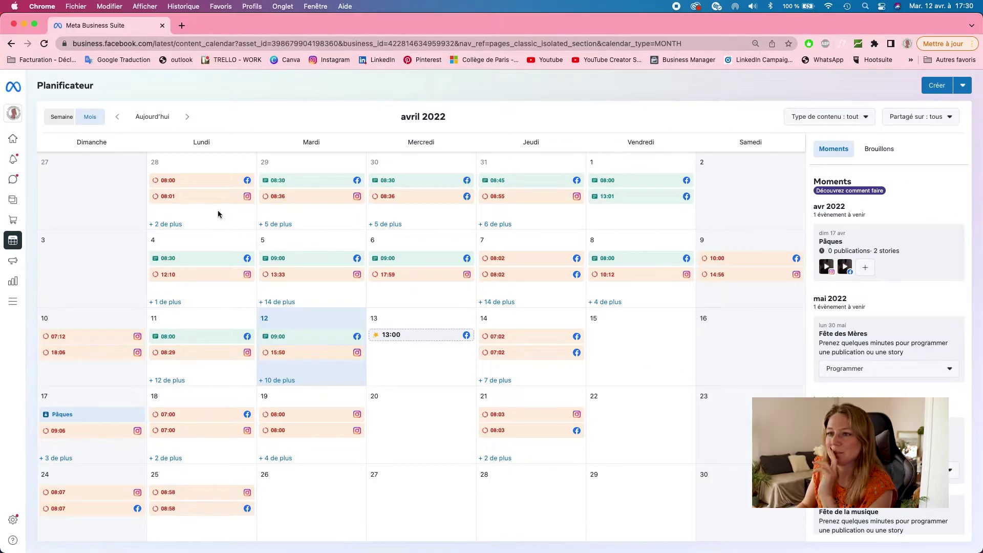
Return to the home page and review its sections down to the recent ads under Publicités récentes
click(11, 141)
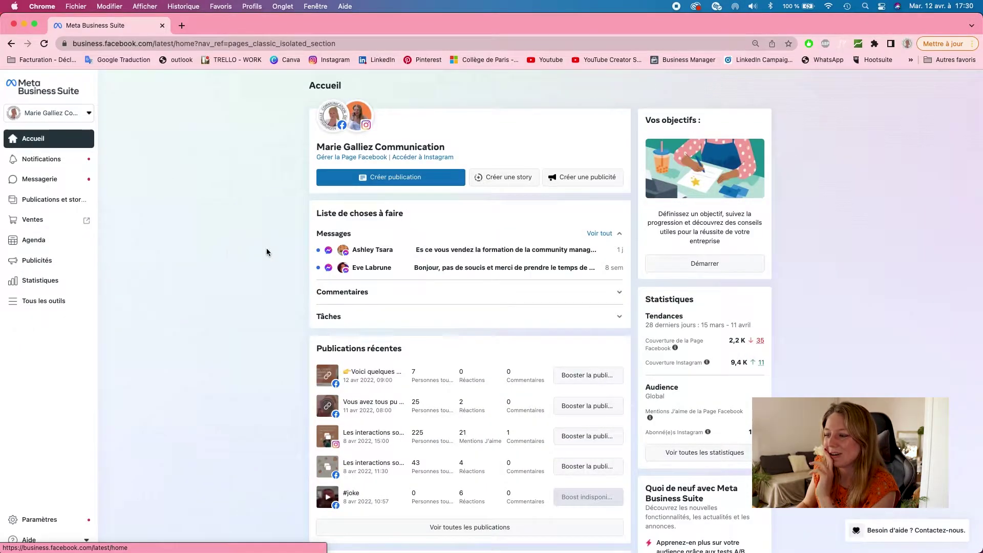
scroll(266, 248, down, 3)
scroll(267, 248, down, 2)
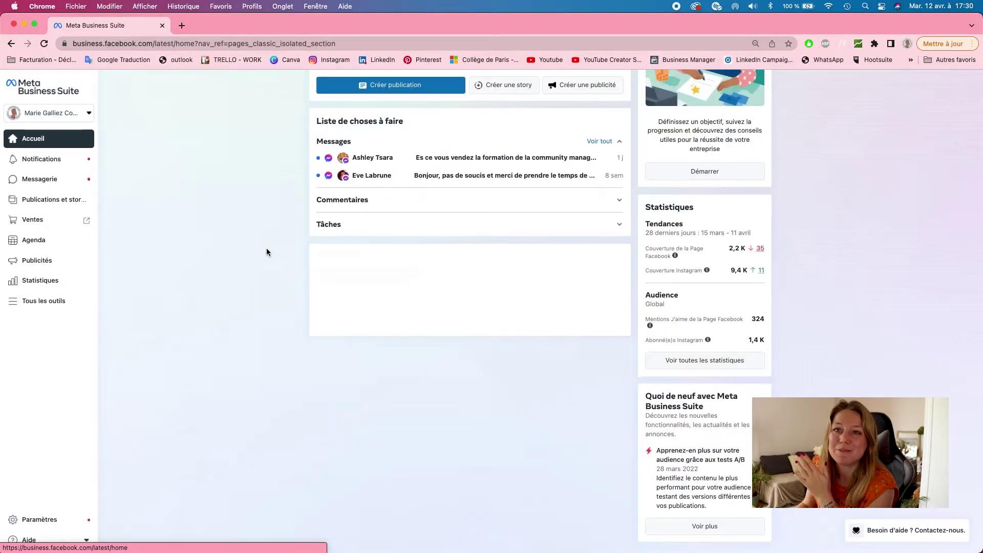
scroll(266, 252, down, 5)
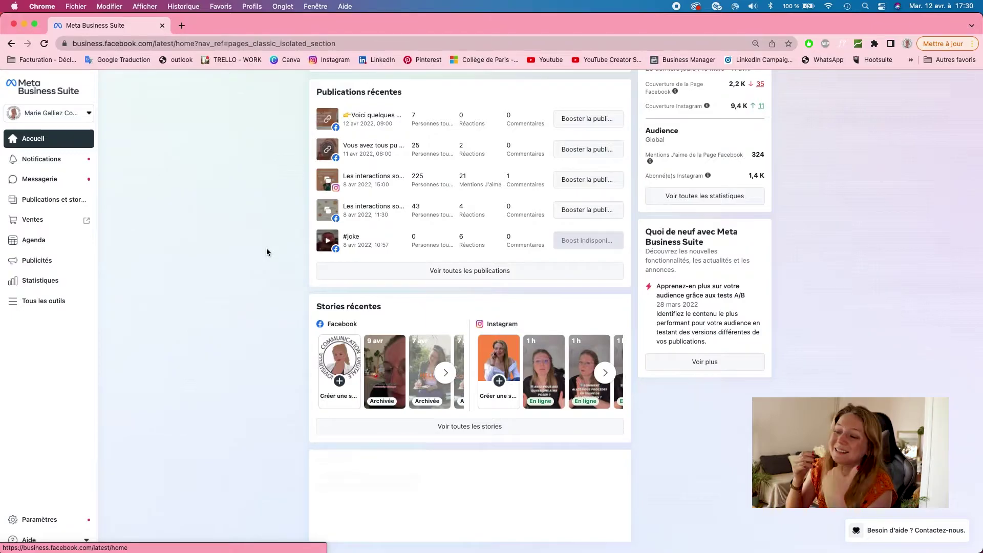
scroll(266, 252, down, 5)
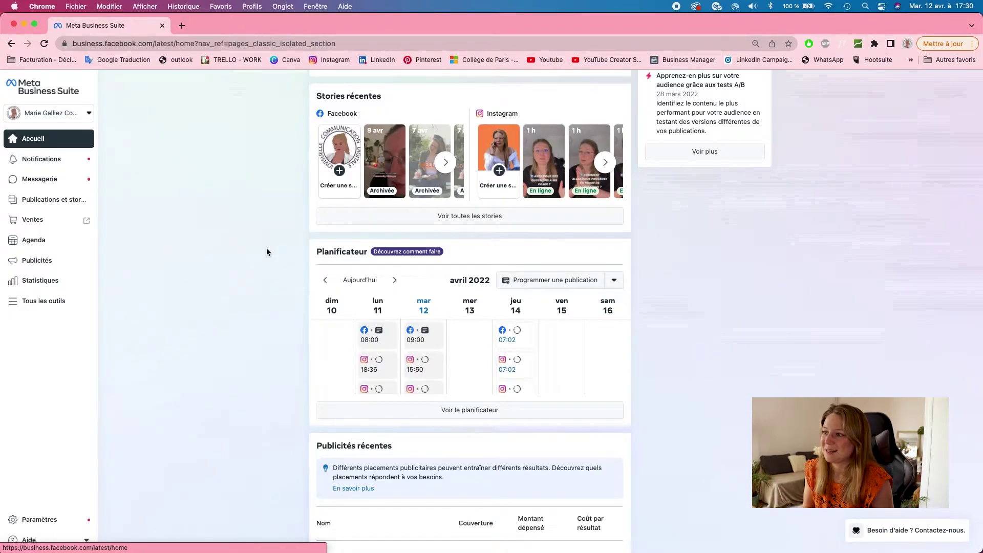
scroll(267, 251, down, 5)
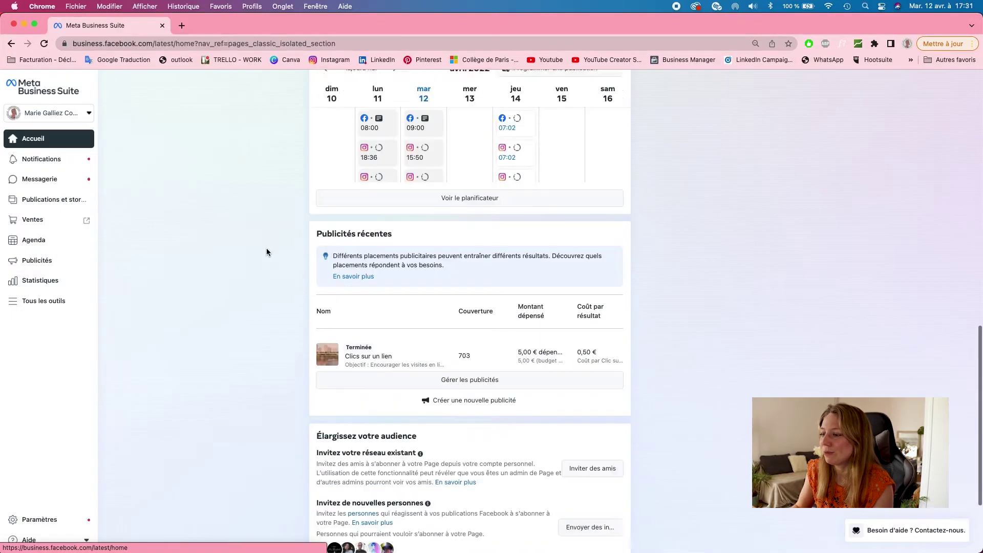
scroll(266, 248, down, 2)
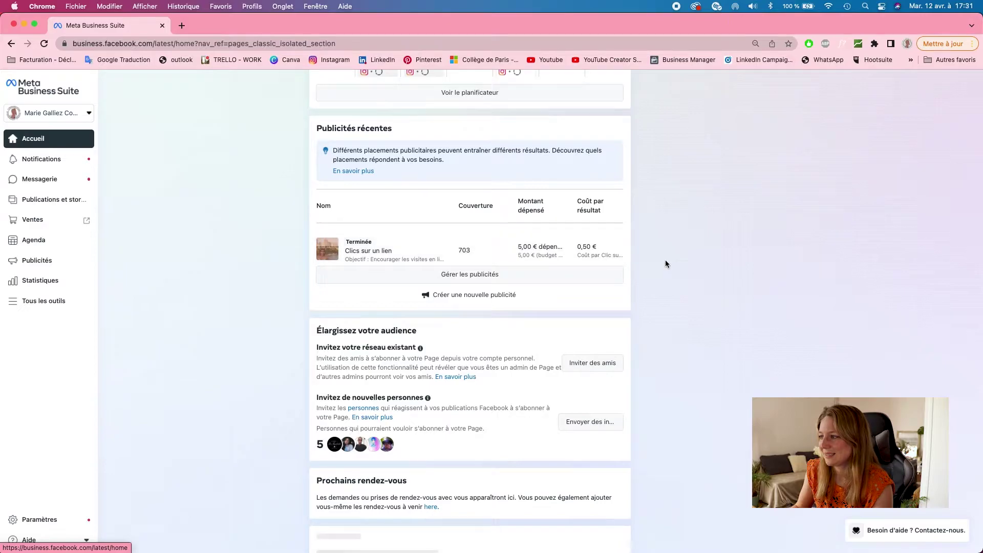
Under Élargissez votre audience, send Page invitations to everyone who reacted to the Facebook posts with J'aime
scroll(572, 274, down, 3)
scroll(573, 276, down, 1)
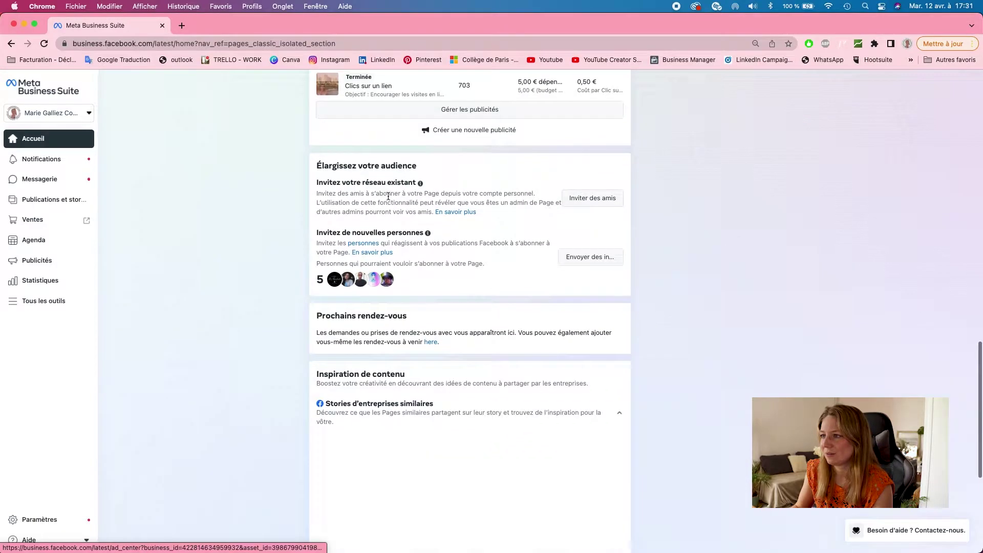
mouse_move(442, 229)
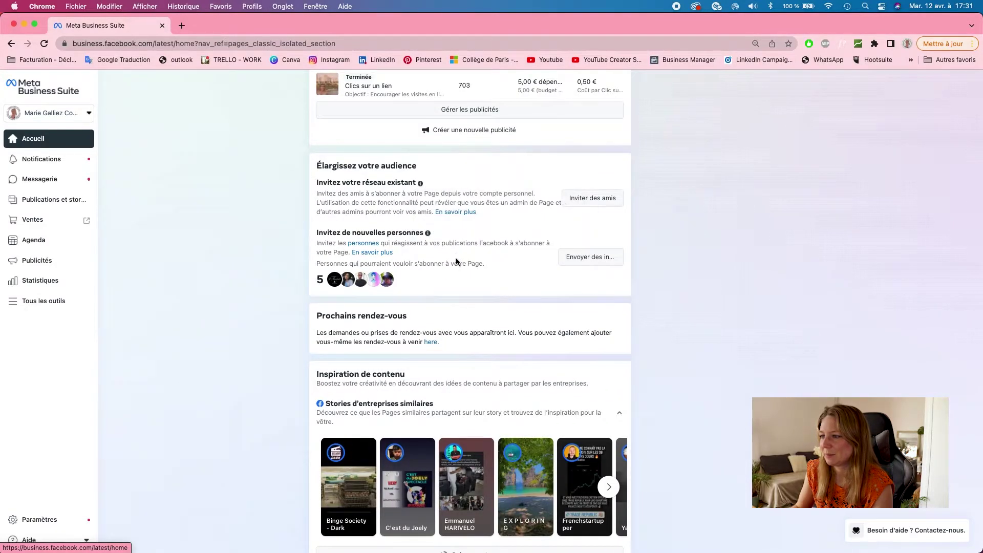
click(578, 260)
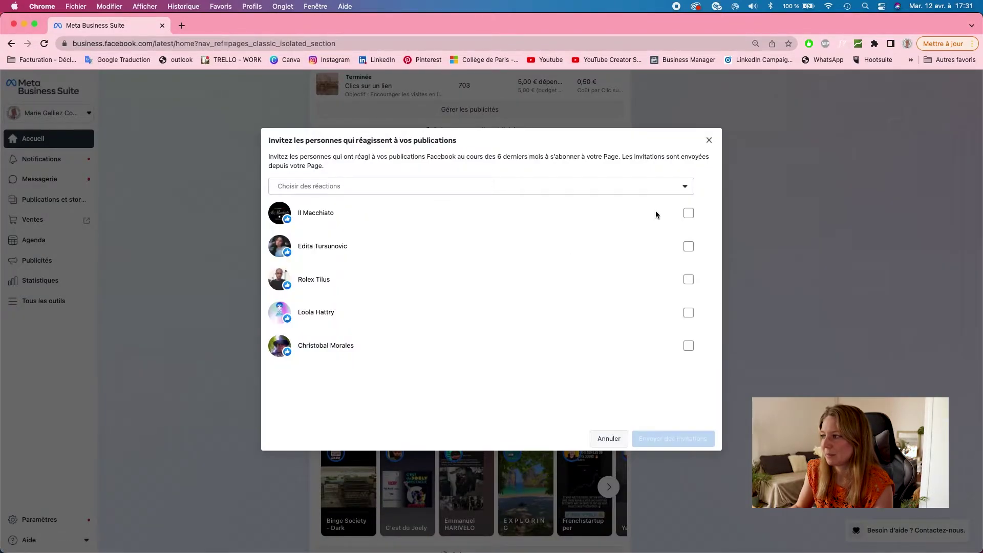
click(688, 213)
click(688, 246)
click(688, 279)
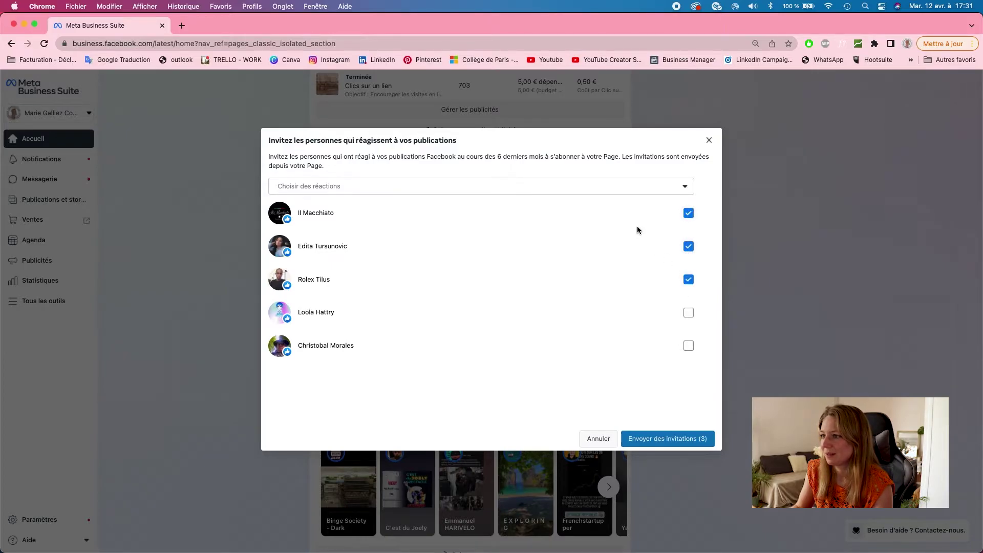
click(643, 191)
click(592, 209)
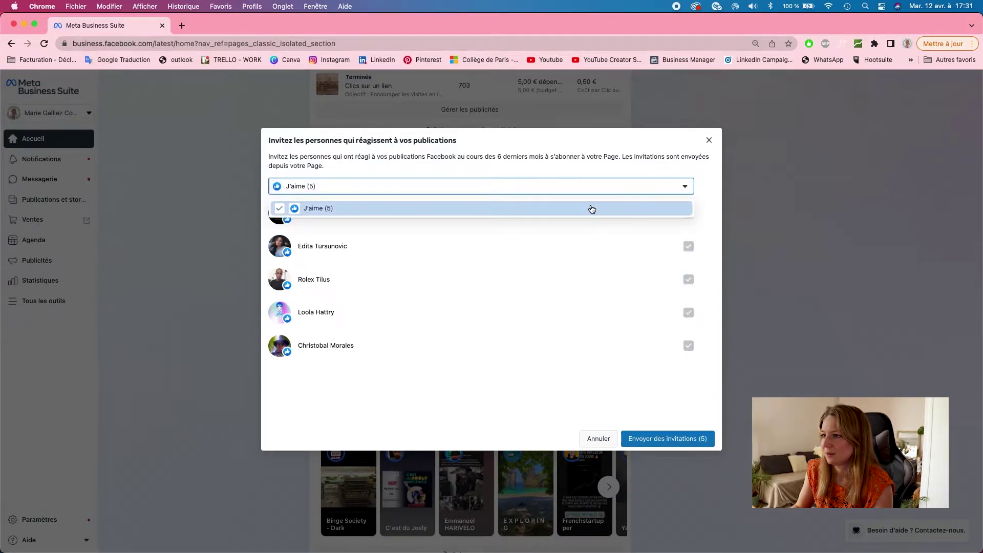
click(515, 169)
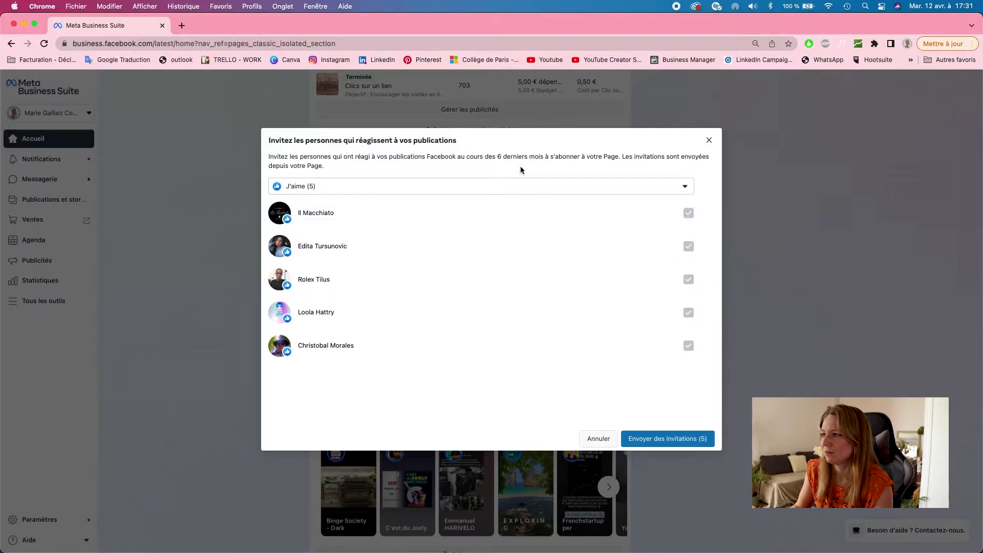
click(680, 441)
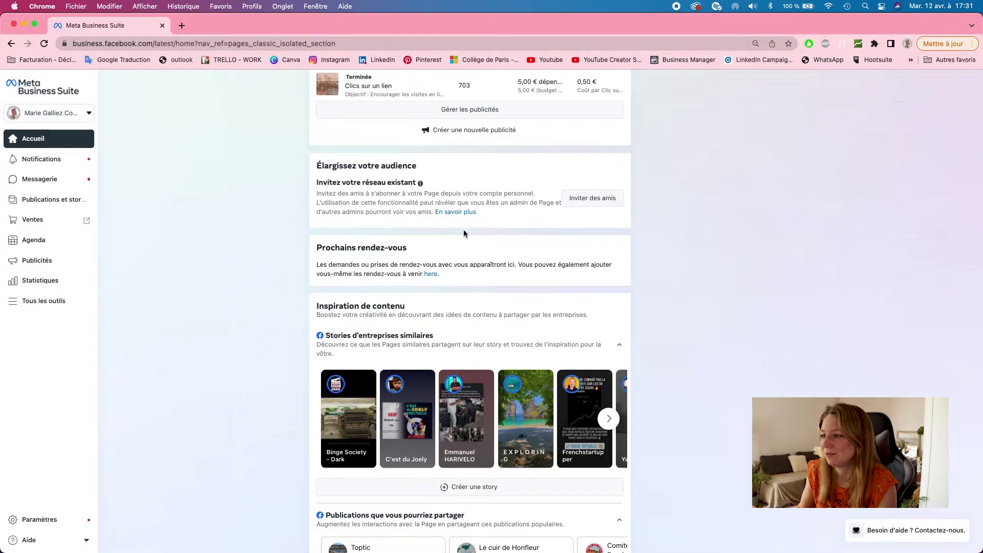
Browse the similar stories and shareable posts under Inspiration de contenu, and look through the business account list without switching accounts
scroll(678, 236, down, 4)
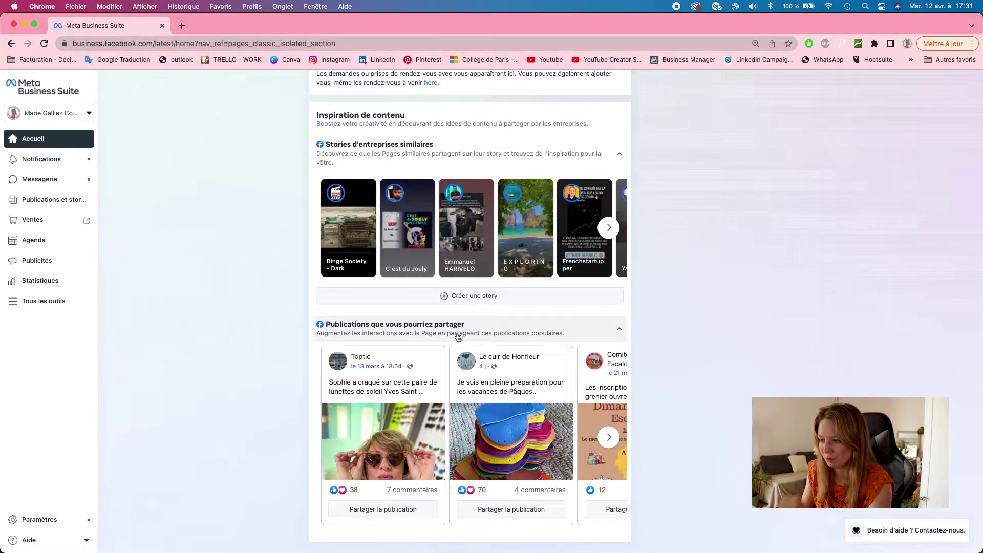
scroll(609, 430, right, 6)
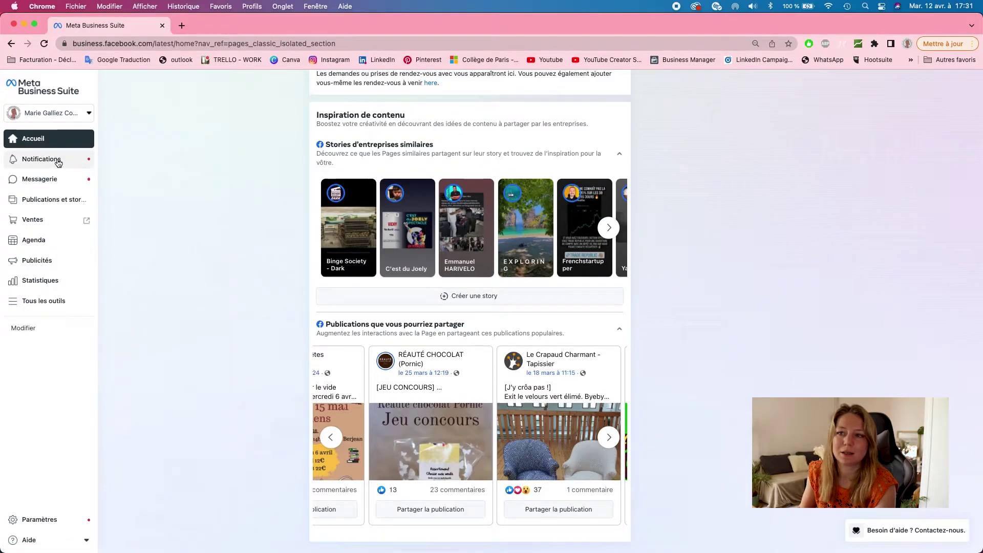
click(90, 114)
scroll(81, 256, down, 5)
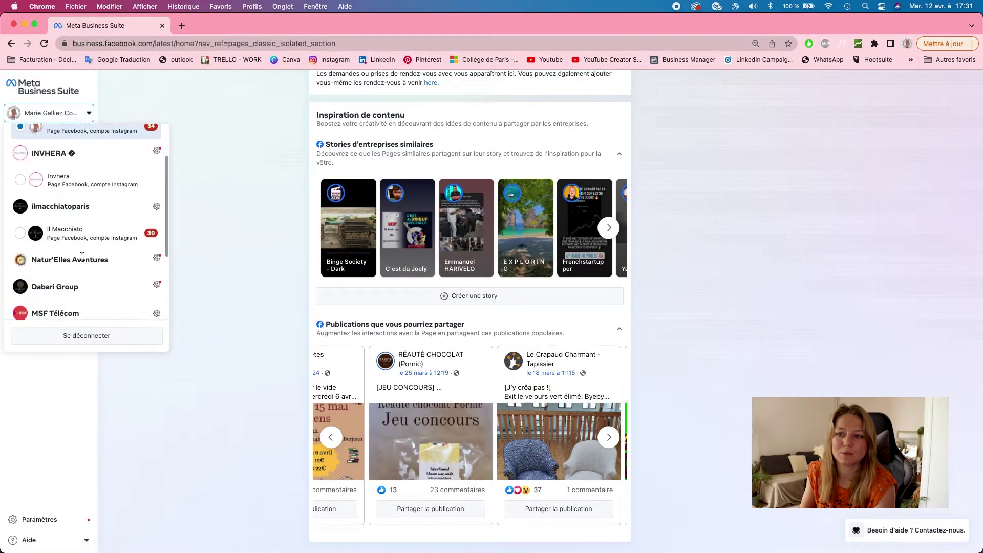
scroll(81, 256, up, 5)
scroll(81, 256, down, 8)
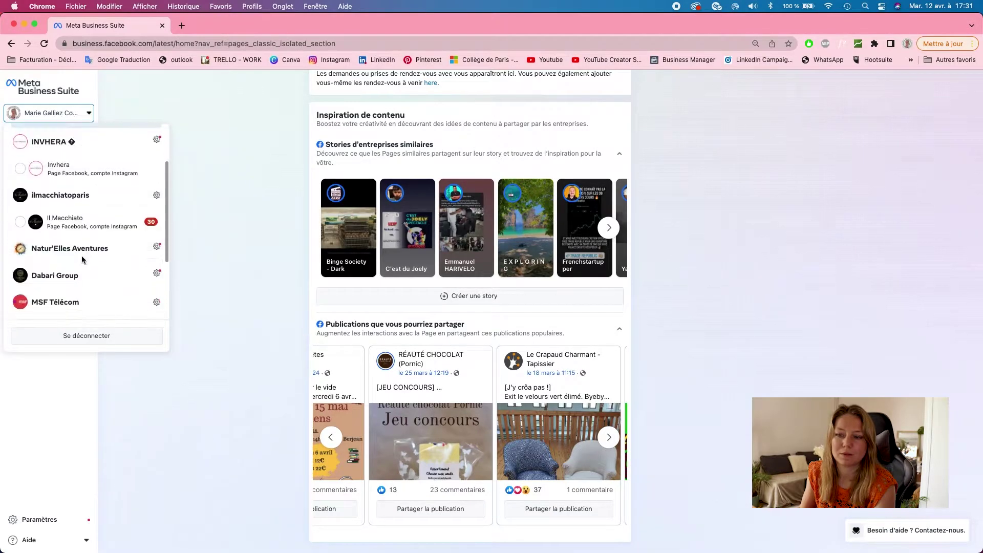
click(162, 89)
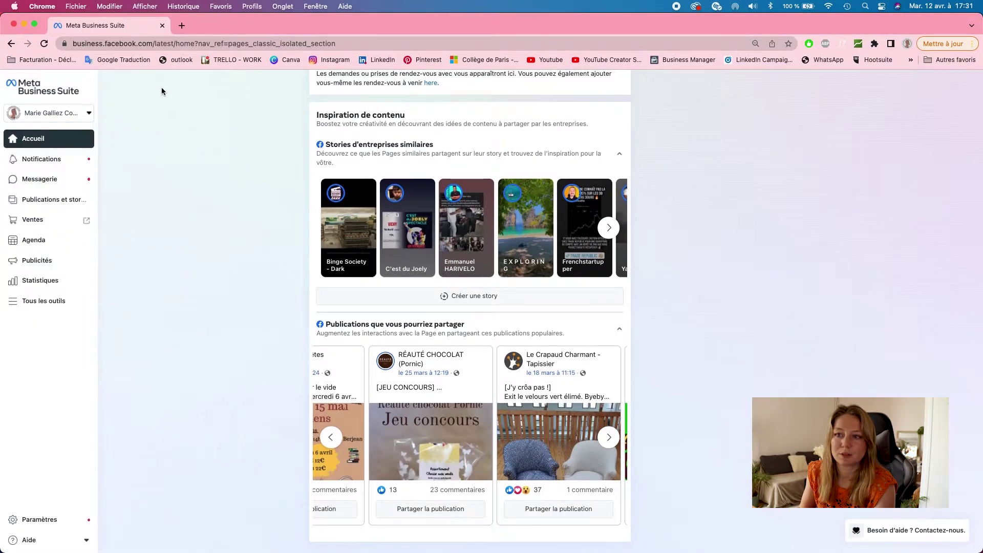
Review the Notifications list, covering both the high-priority entries and the other notifications
click(43, 160)
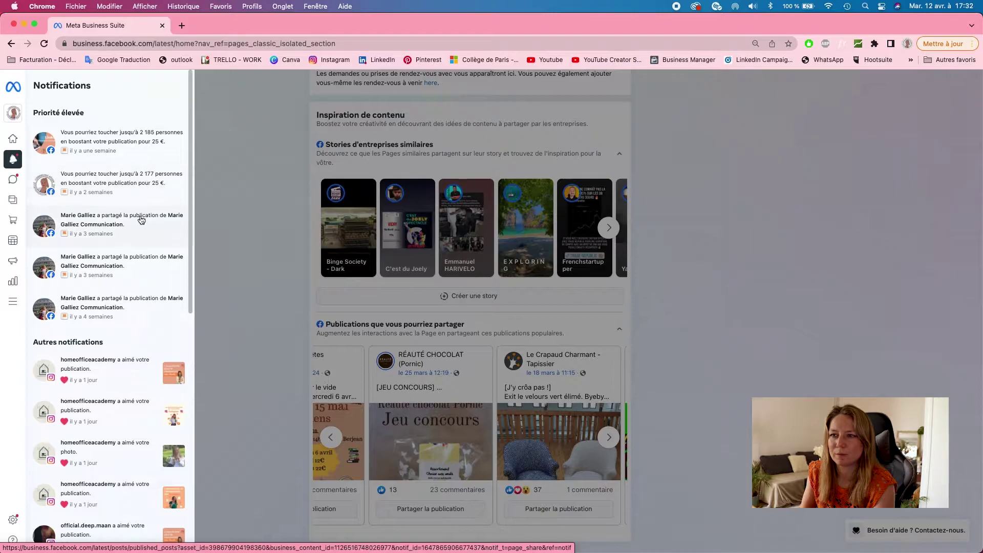
scroll(143, 221, down, 13)
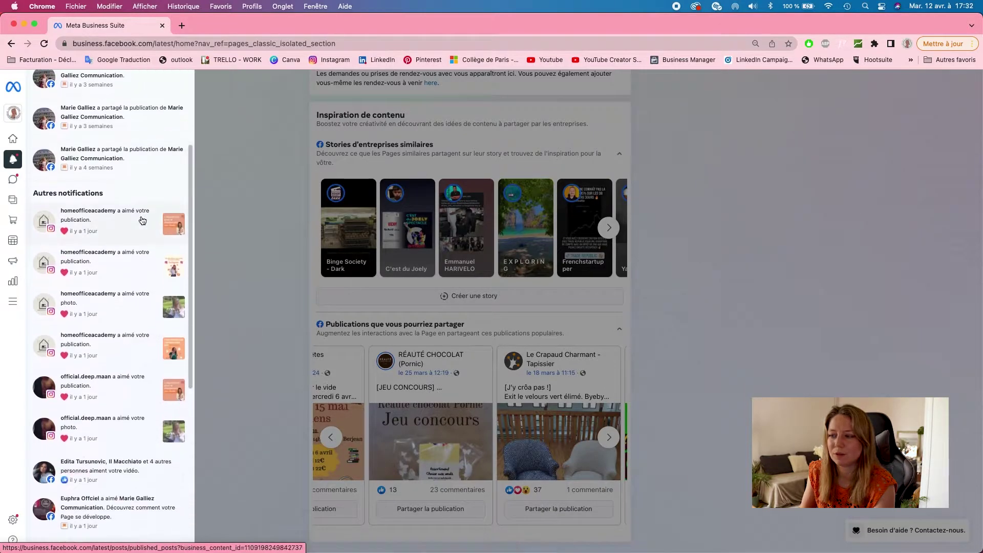
scroll(128, 220, down, 5)
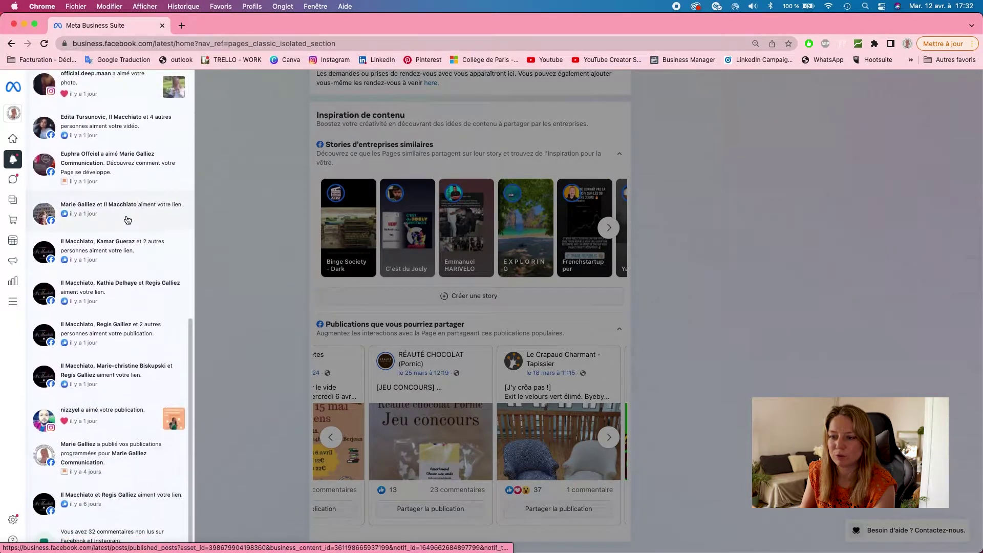
scroll(128, 220, up, 10)
scroll(128, 220, up, 9)
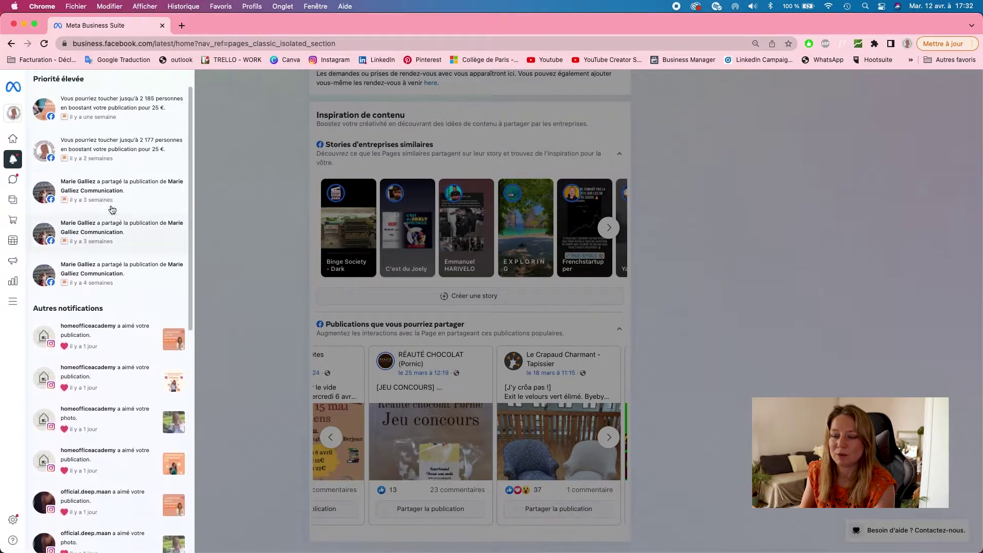
scroll(78, 213, down, 20)
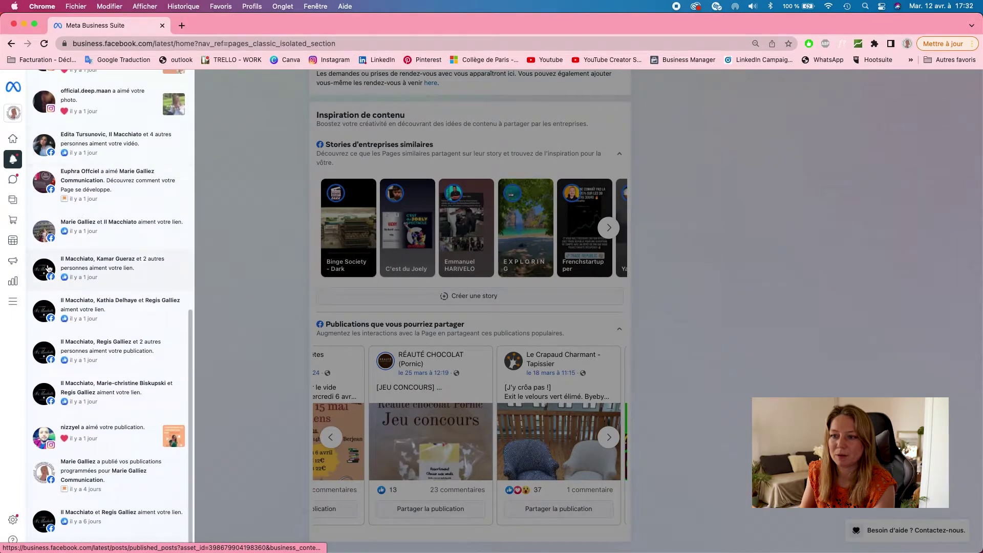
scroll(111, 278, down, 3)
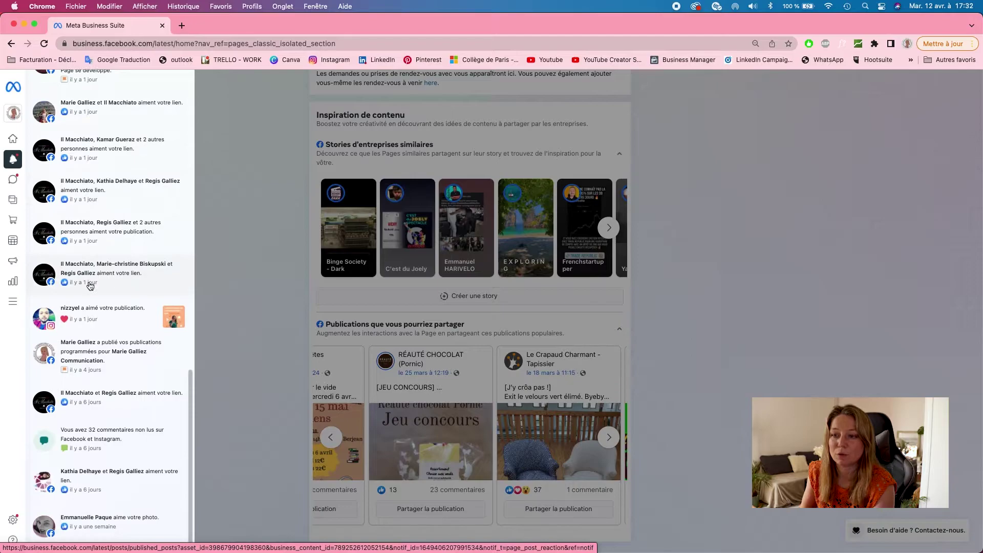
scroll(100, 328, down, 5)
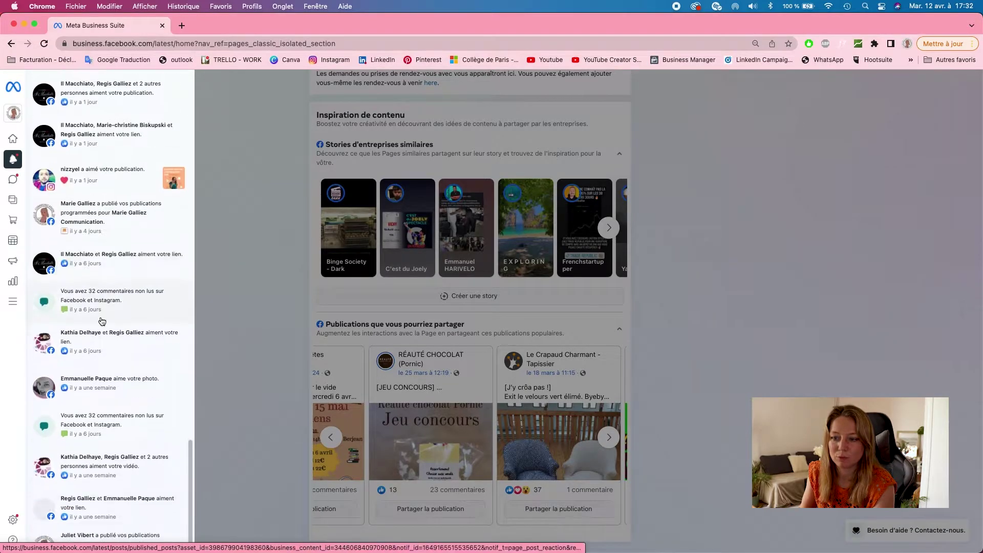
Show the inbox with all messages and view the settings page of the chat plugin (Plugin de discussion)
click(9, 180)
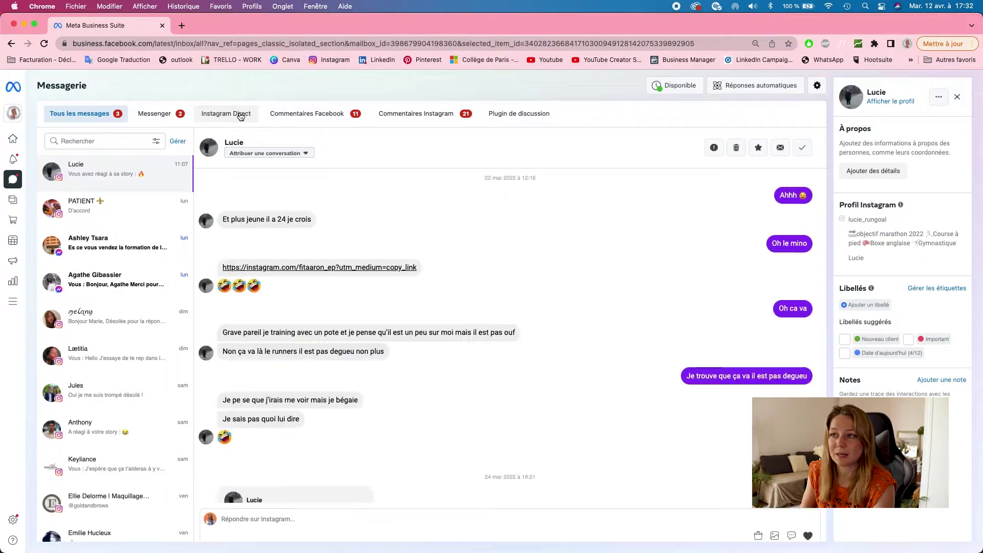
click(519, 118)
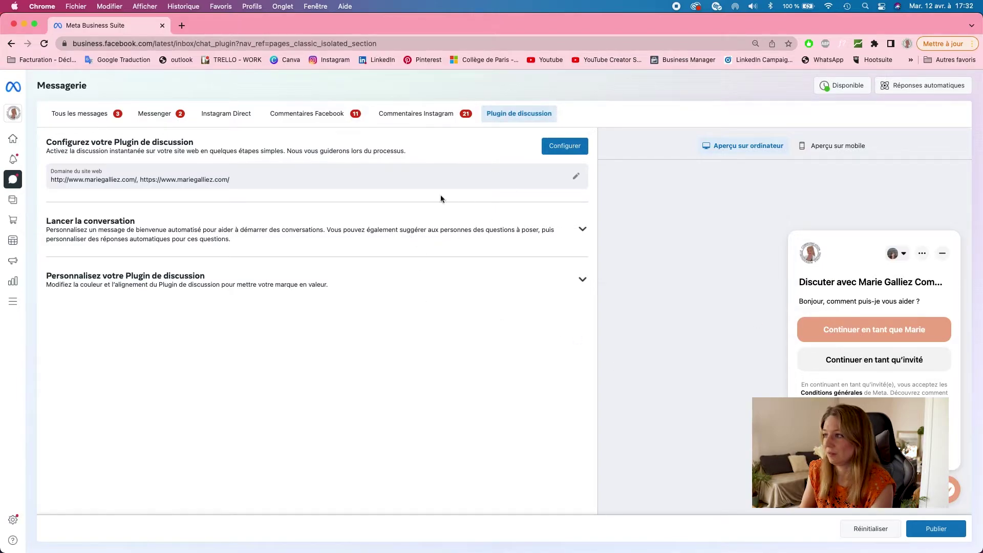
View the published, scheduled and draft posts in Publications et stories
click(13, 201)
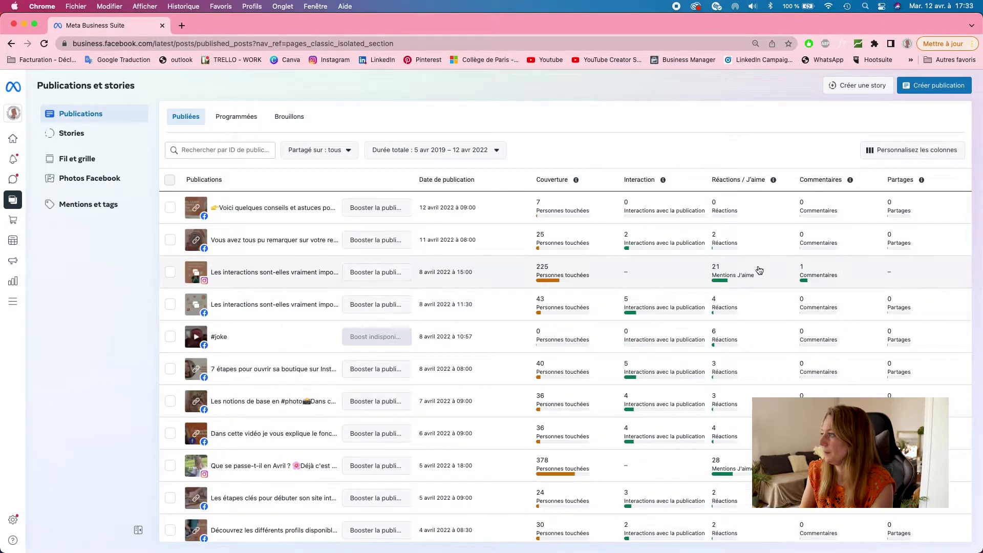
click(252, 123)
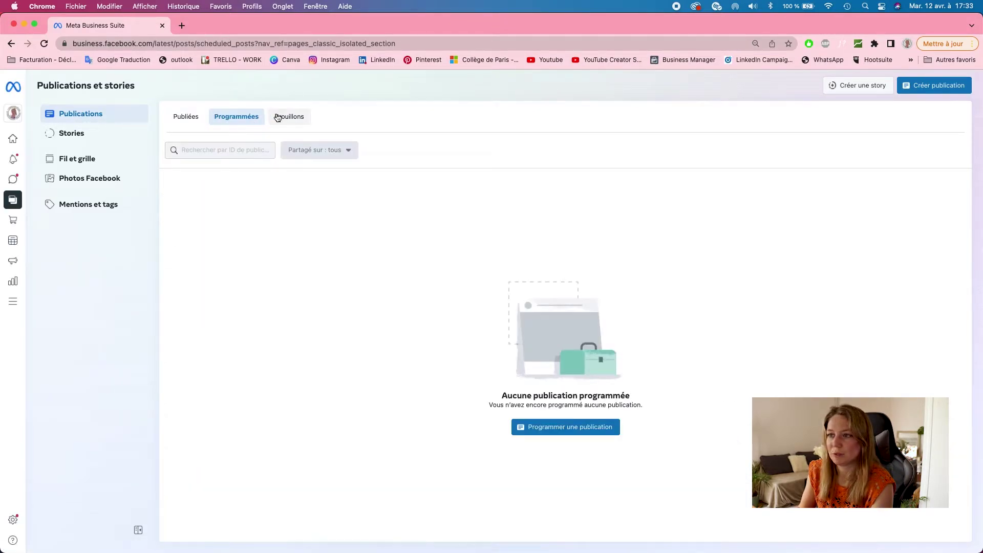
click(276, 118)
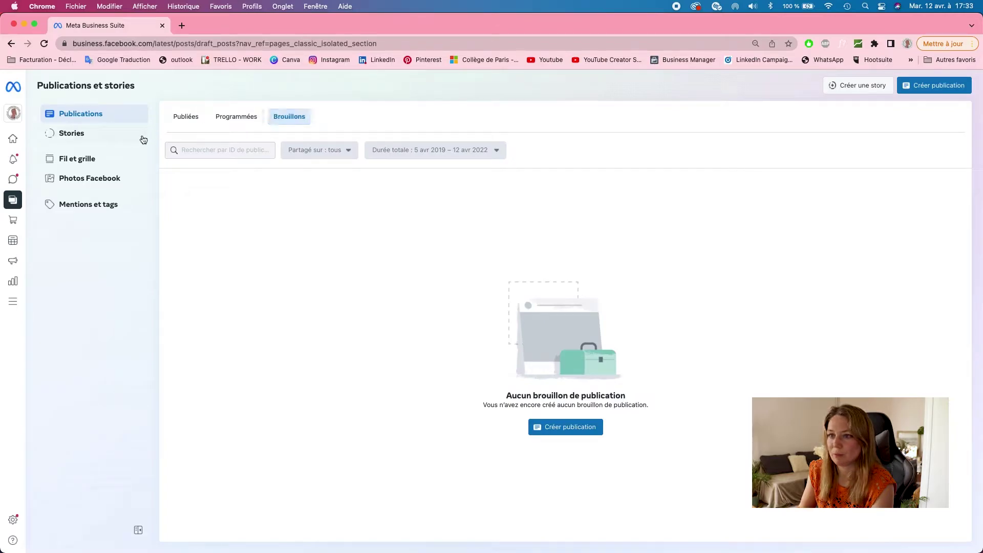
View the active, scheduled and archived stories, and check the sharing-location filter options of the archive without changing the filter
click(96, 135)
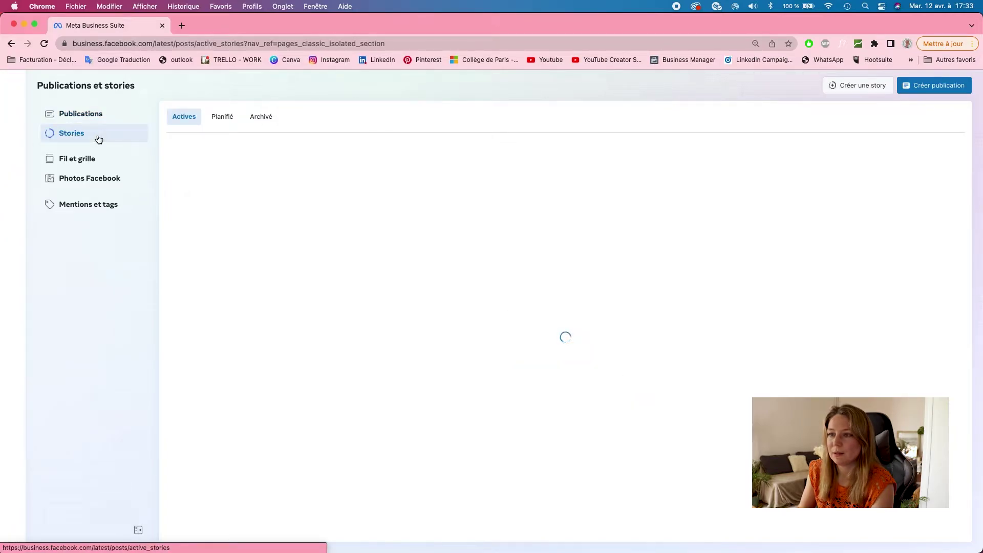
click(222, 117)
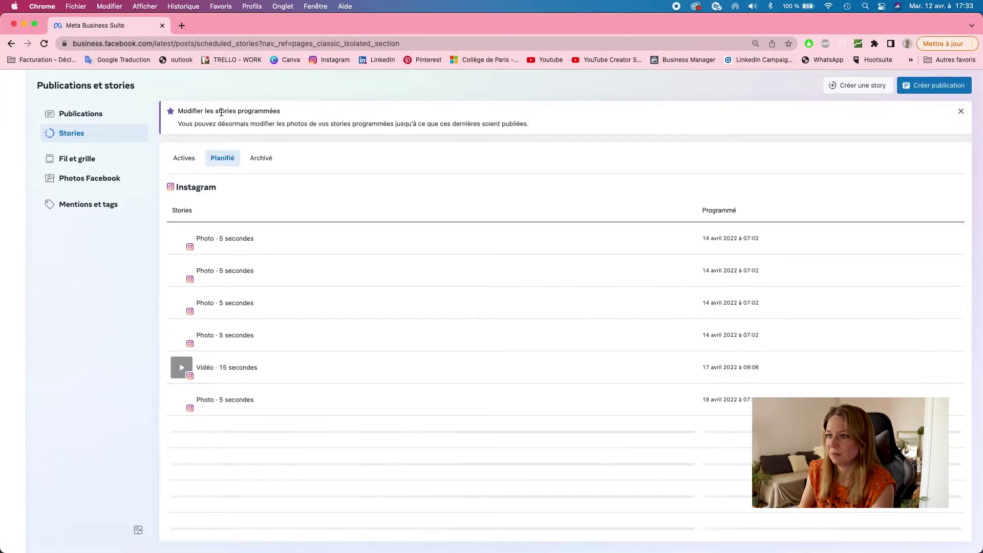
click(271, 160)
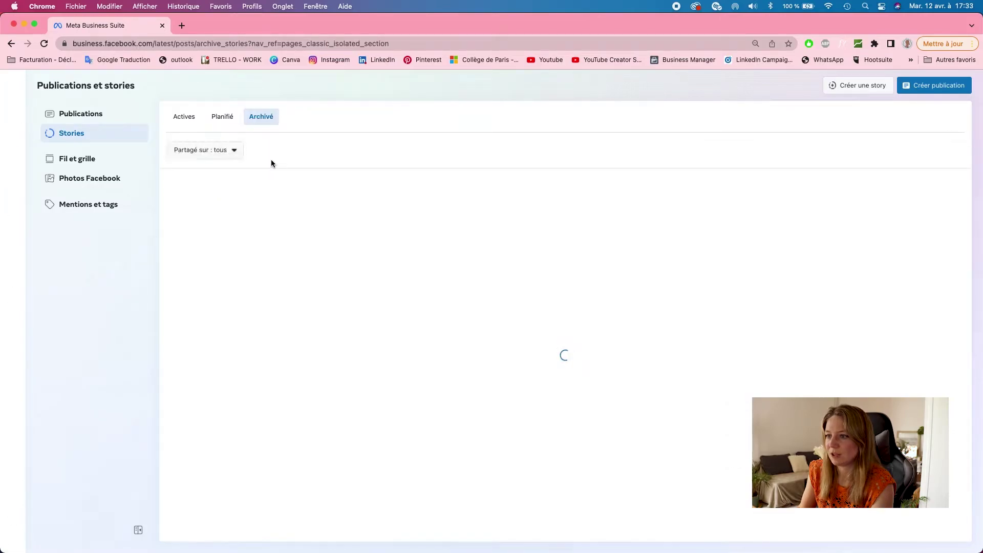
click(232, 151)
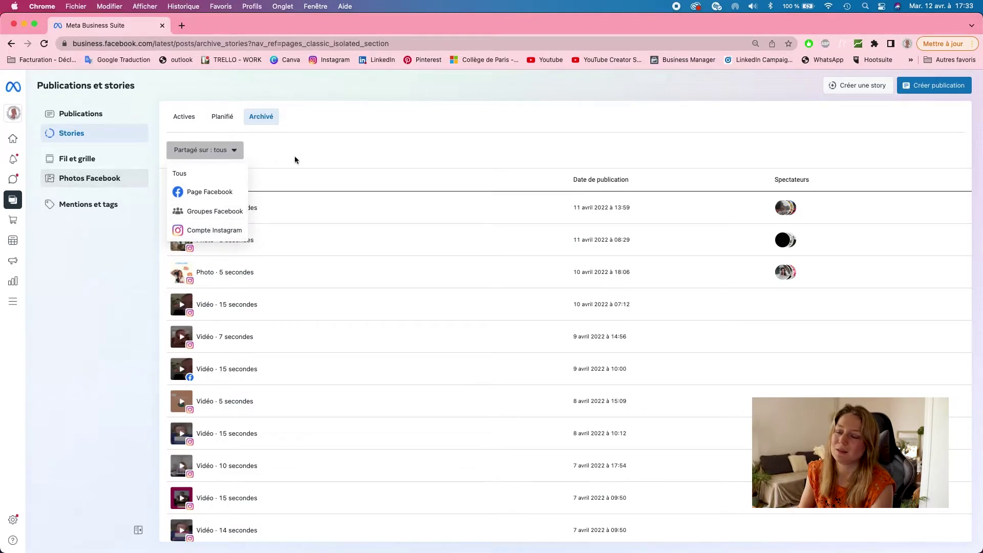
click(330, 161)
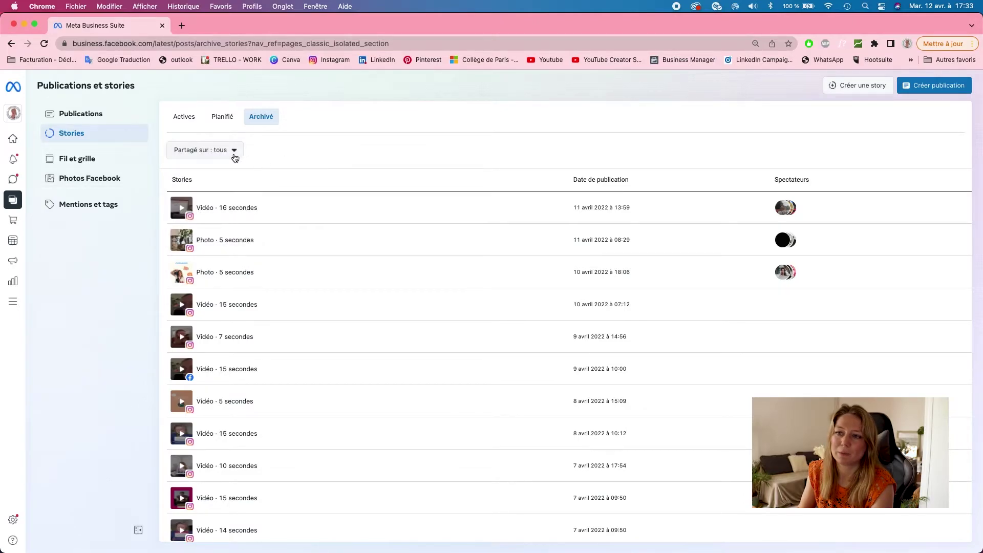
Show the Facebook and Instagram feeds side by side in Fil et grille, and switch the Instagram preview to the grid view
click(97, 161)
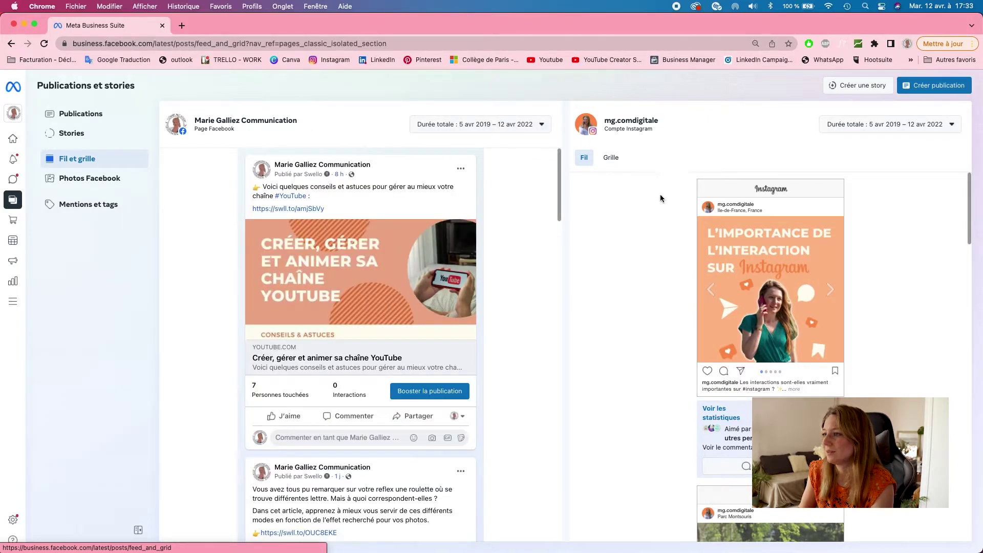
click(611, 158)
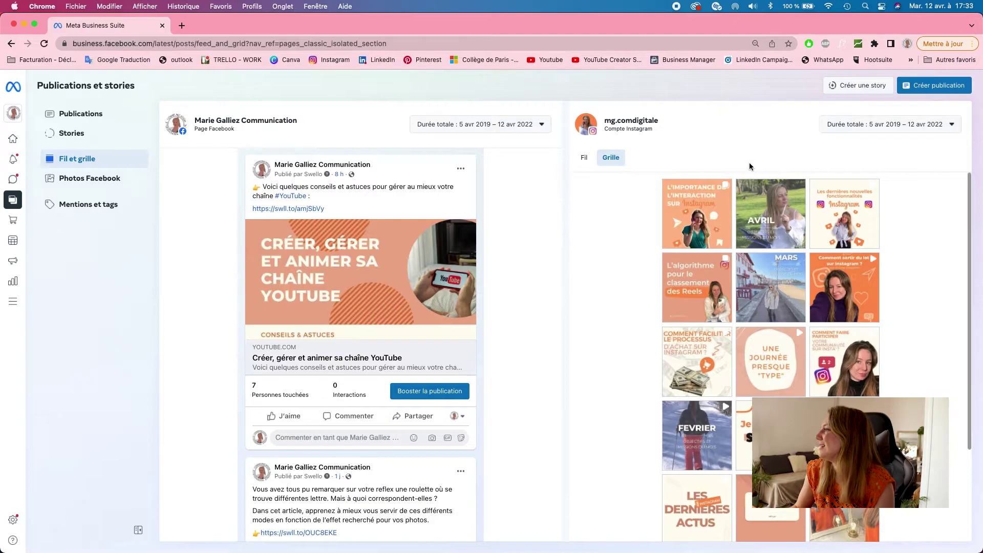
scroll(906, 211, down, 1)
scroll(906, 210, up, 1)
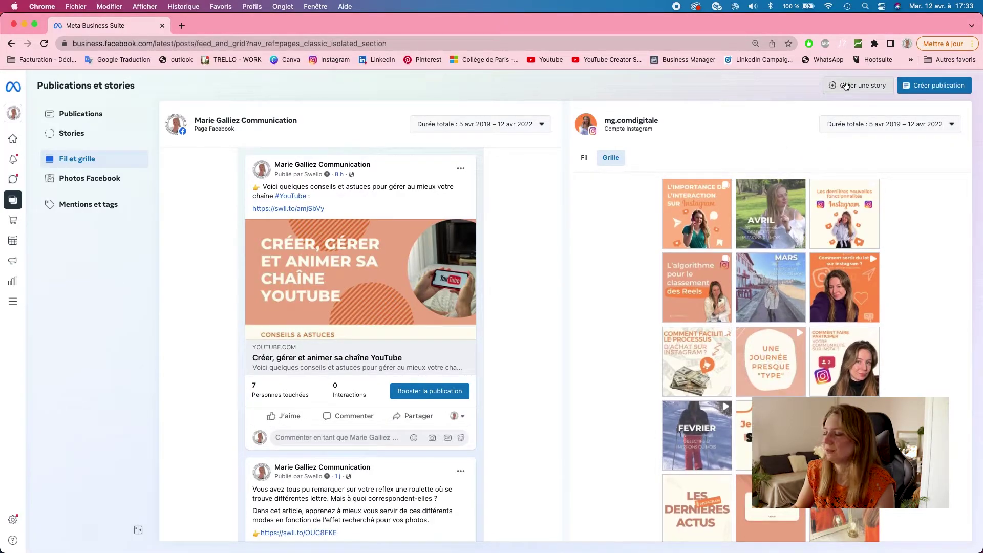
Look through the Page's Facebook albums and all its photos in Photos Facebook
click(88, 182)
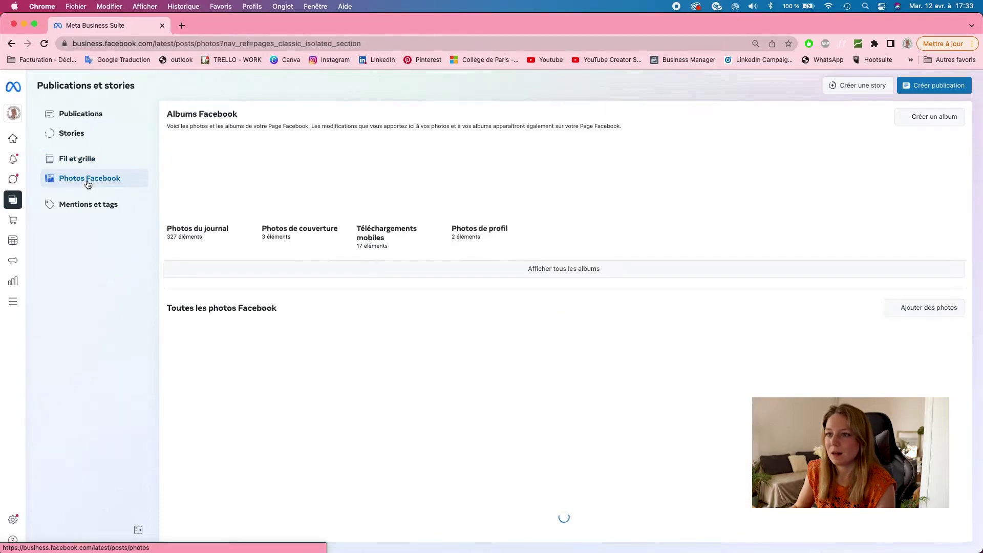
scroll(574, 201, down, 2)
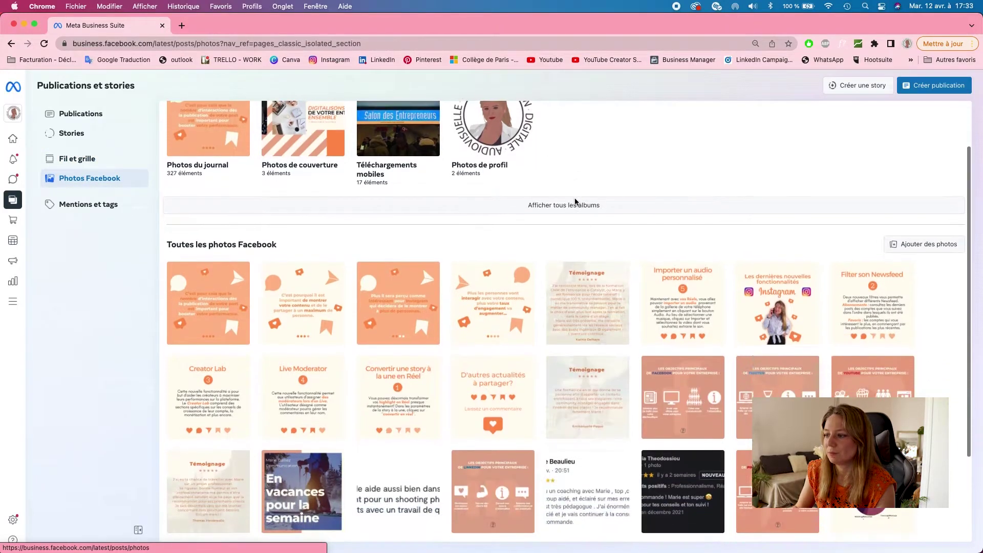
scroll(575, 201, down, 4)
scroll(574, 202, up, 5)
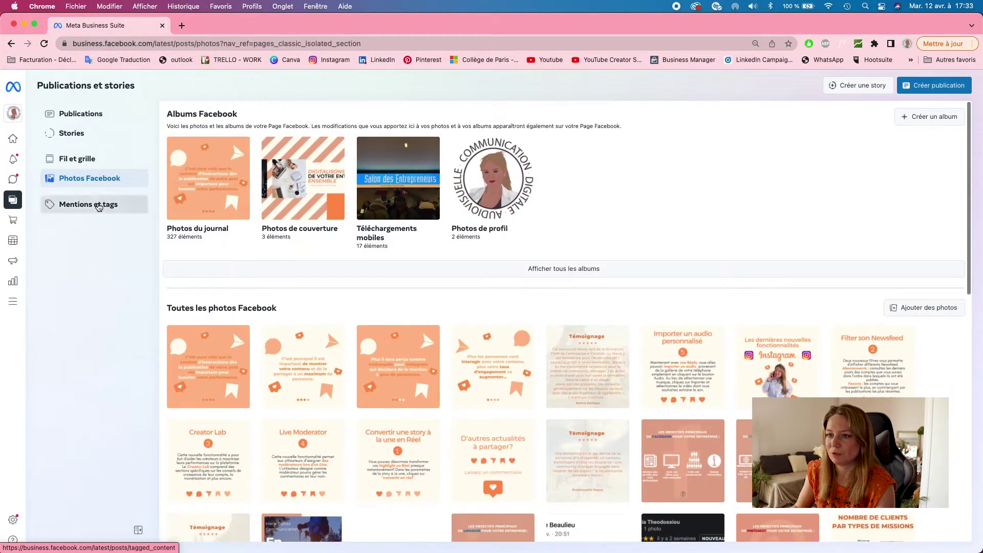
Look through the Facebook and Instagram posts in Mentions et tags, and view the details of the first tagged video post
click(99, 205)
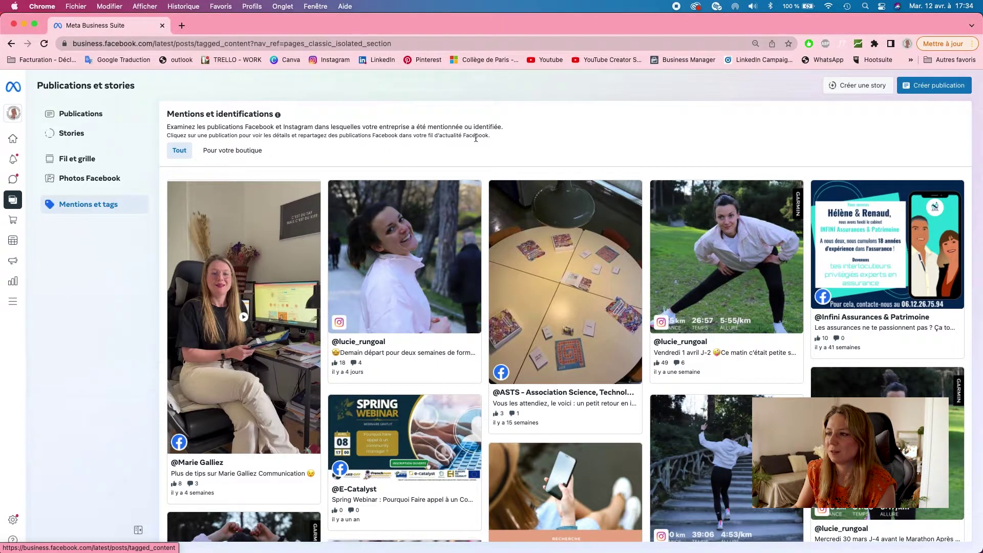
scroll(384, 390, down, 3)
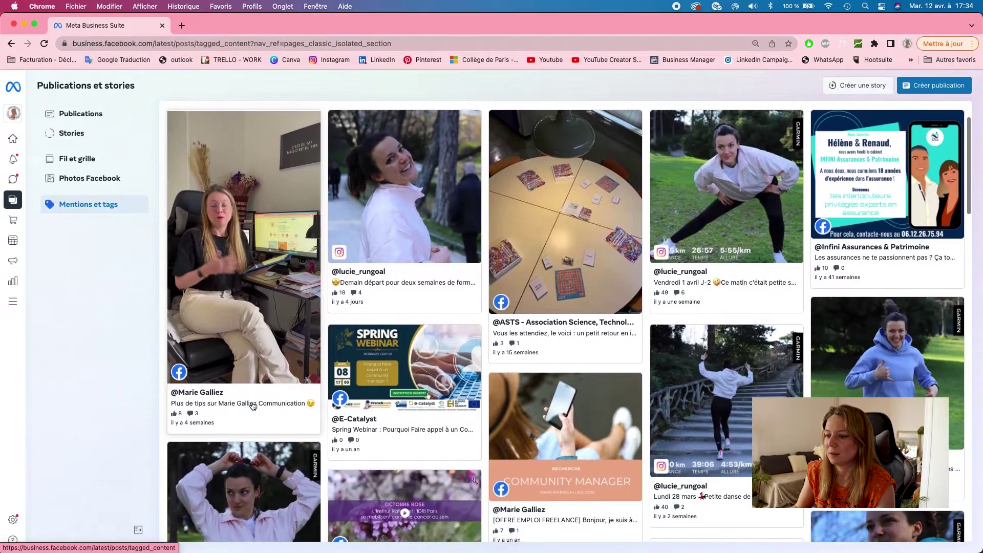
scroll(384, 391, down, 2)
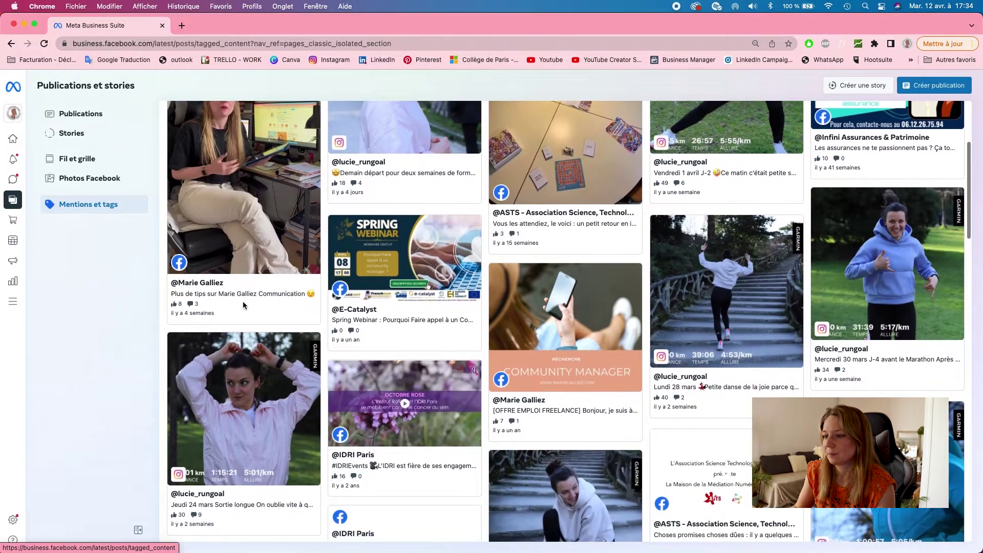
scroll(260, 294, up, 2)
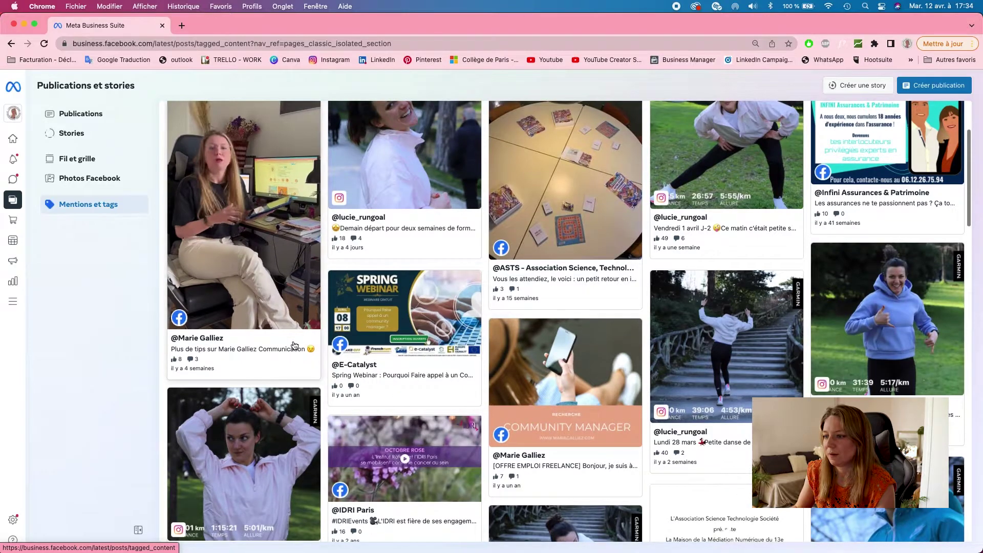
click(294, 344)
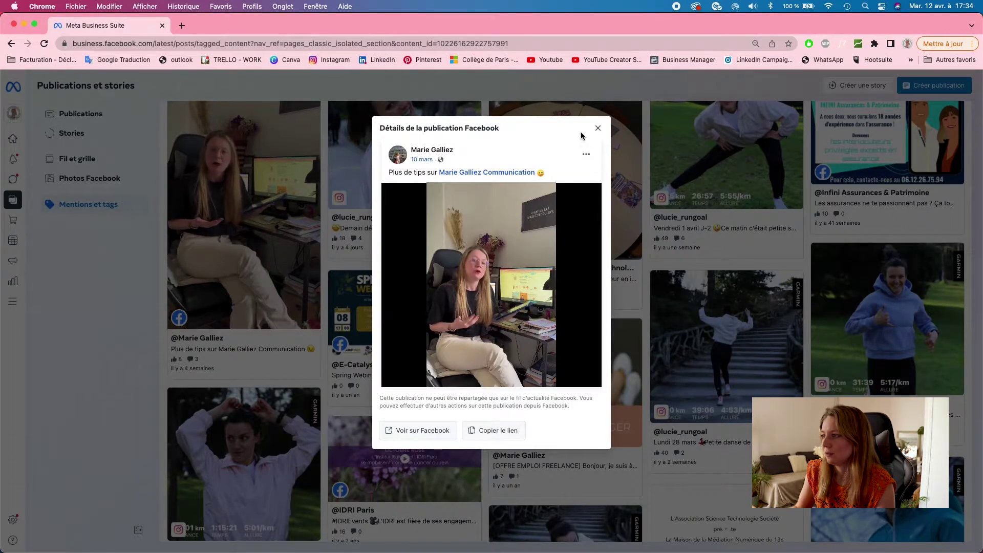
click(597, 129)
scroll(598, 132, down, 10)
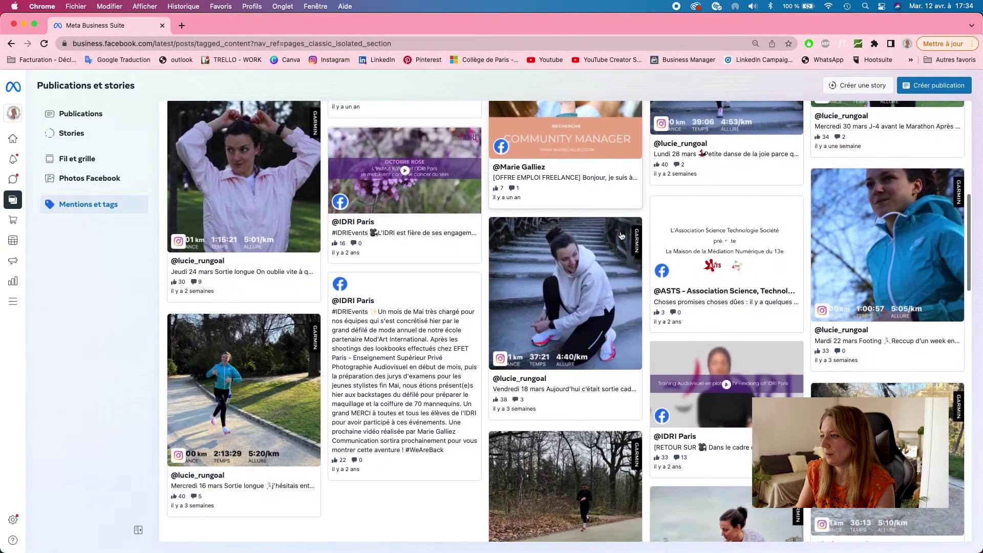
scroll(621, 236, down, 5)
scroll(621, 235, up, 15)
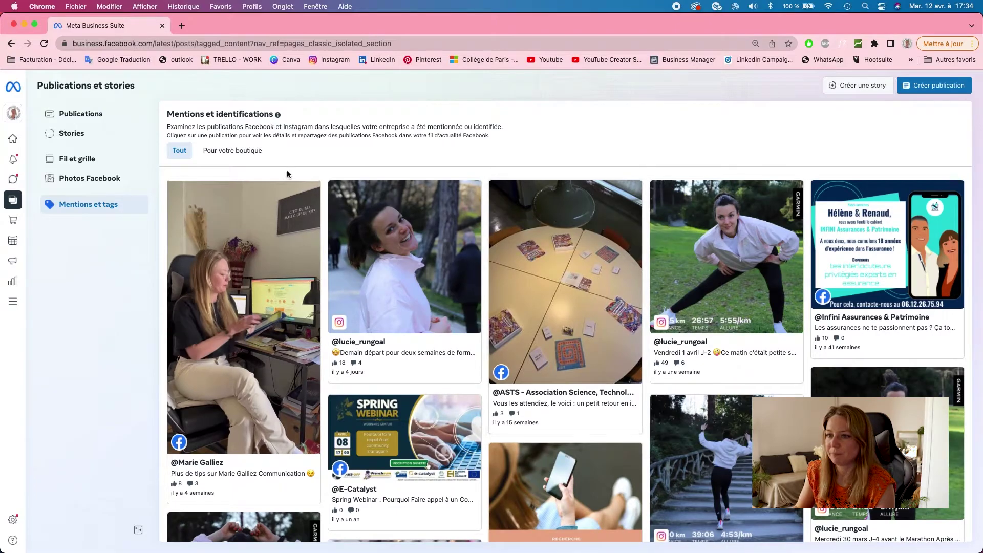
Start a new story for Facebook and Instagram and add the image IMG_3242.PNG from the Téléchargements folder
click(869, 86)
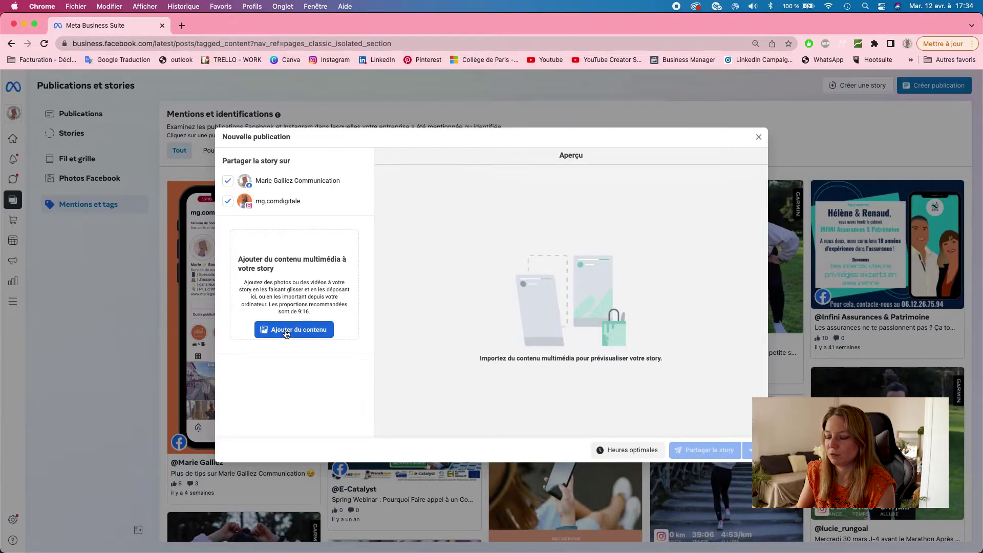
click(286, 330)
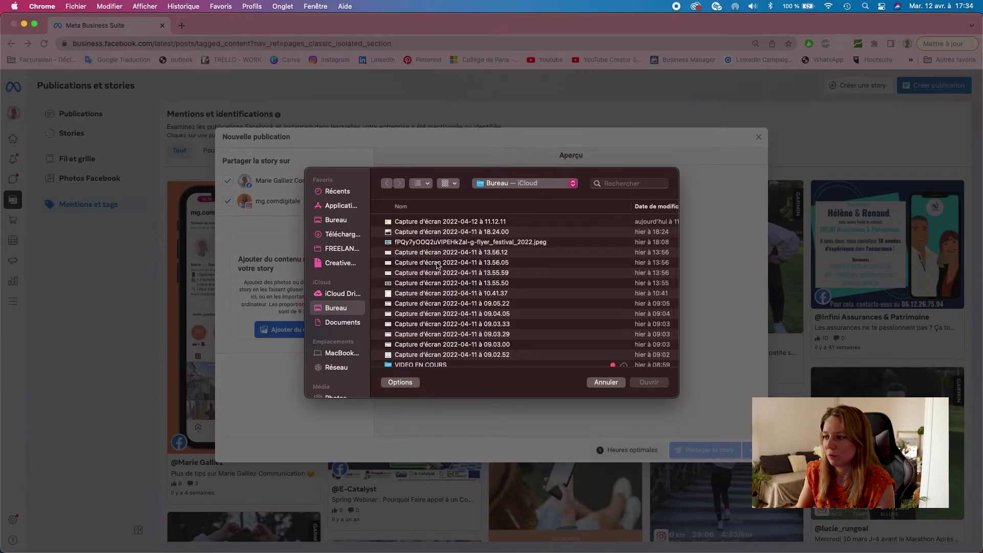
scroll(437, 264, down, 5)
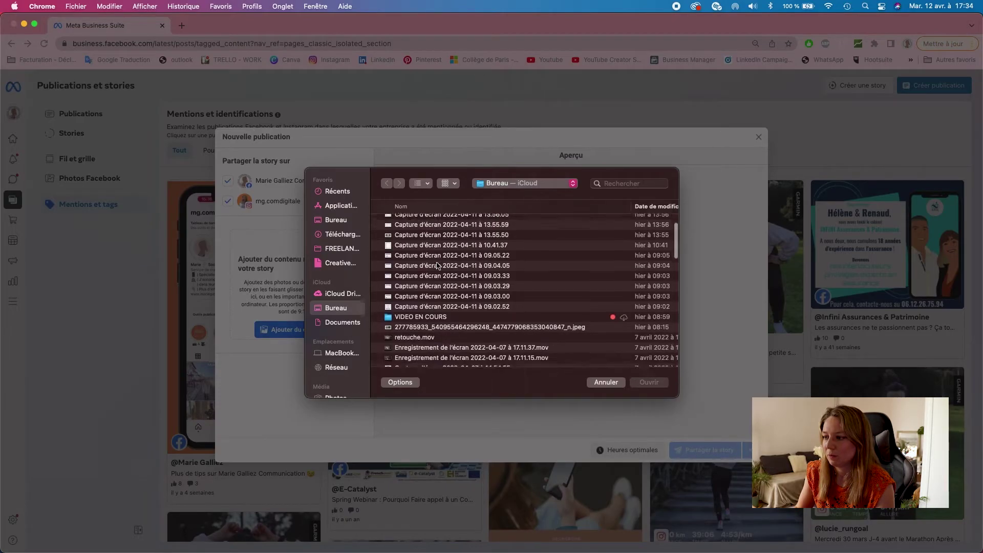
click(352, 238)
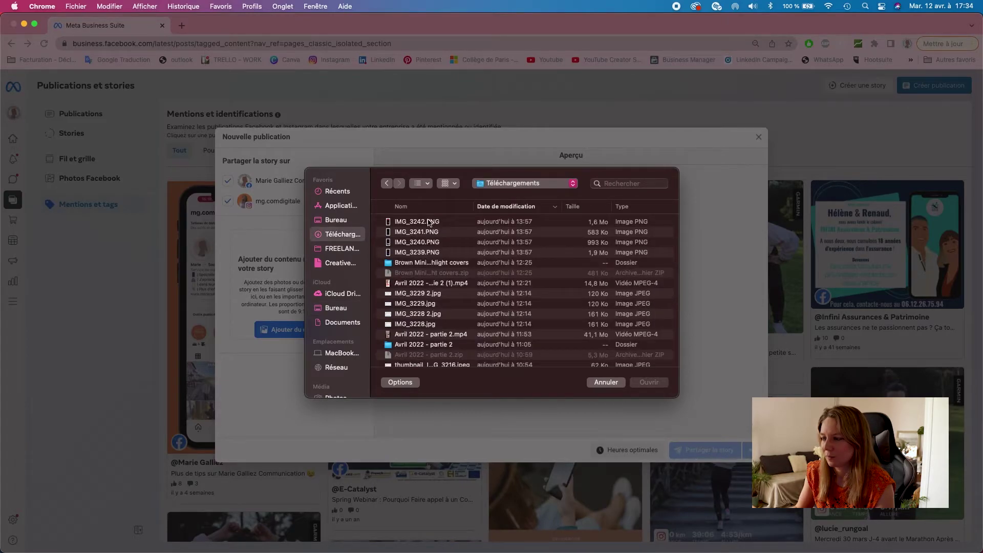
click(429, 223)
click(648, 383)
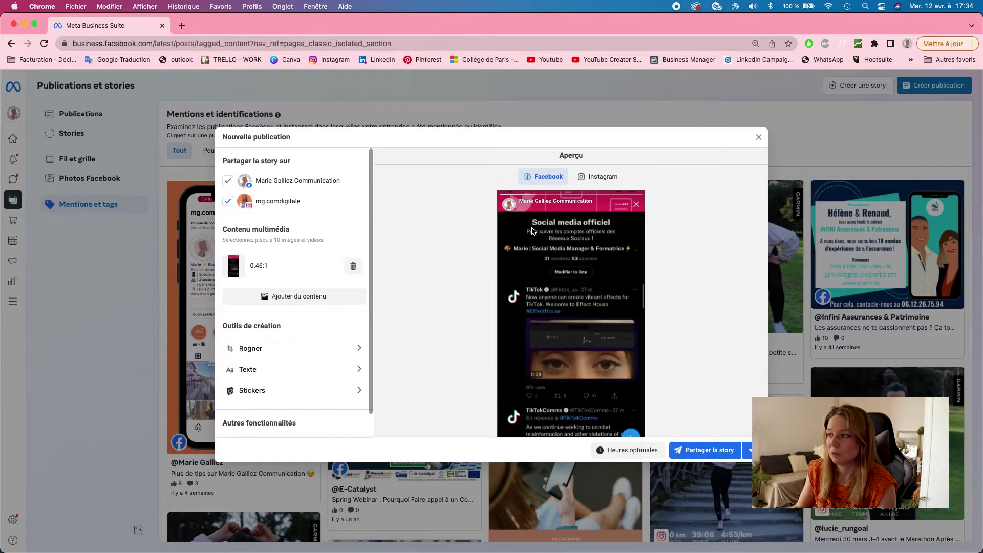
Preview the story for Instagram and look through the sticker, text and crop tools without applying anything
click(599, 176)
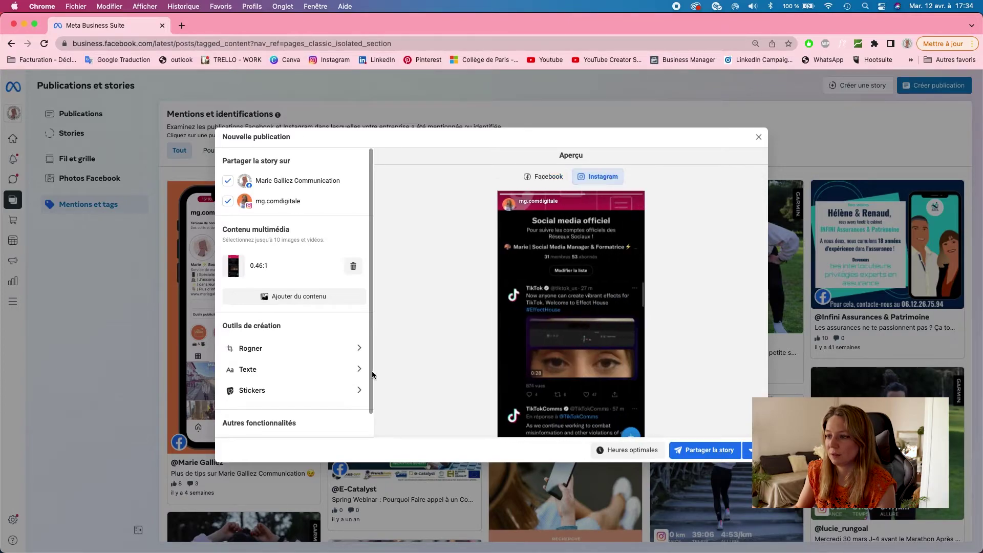
click(302, 399)
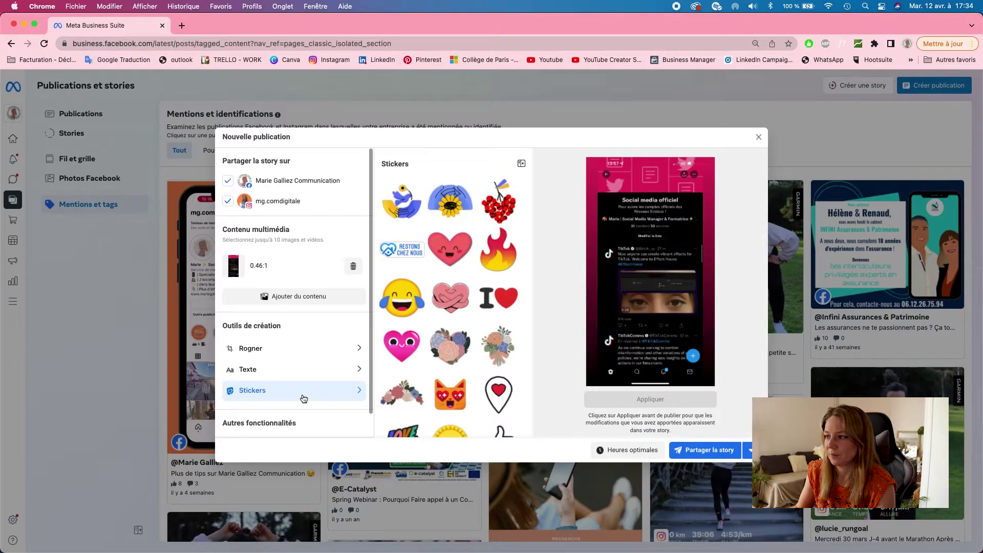
scroll(426, 321, down, 10)
scroll(426, 322, down, 2)
scroll(409, 343, up, 4)
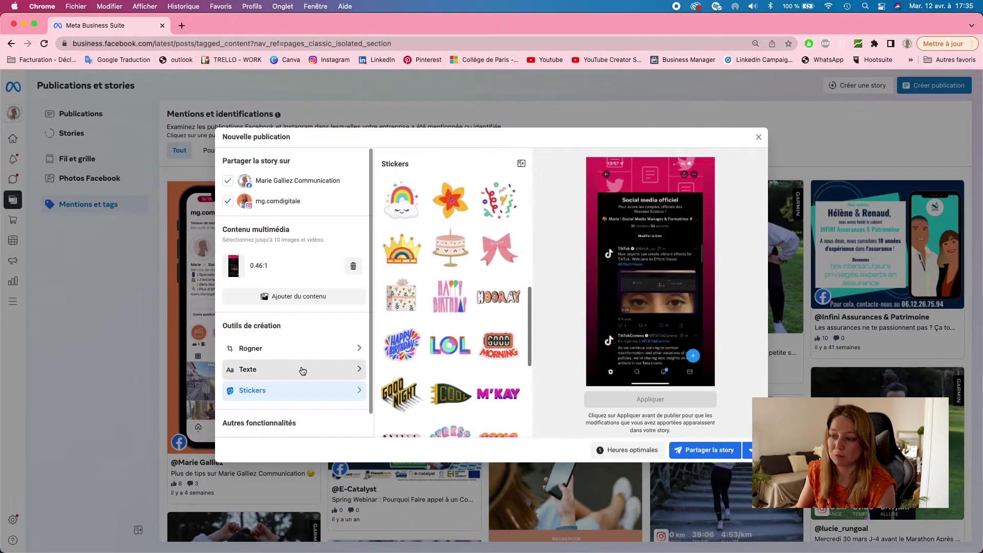
click(302, 371)
click(305, 349)
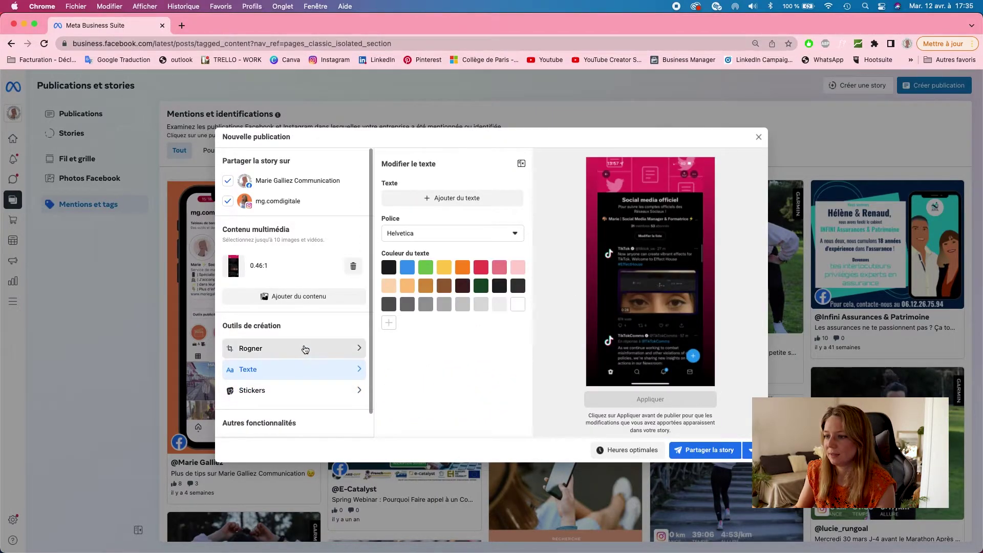
scroll(284, 426, down, 1)
scroll(286, 413, down, 1)
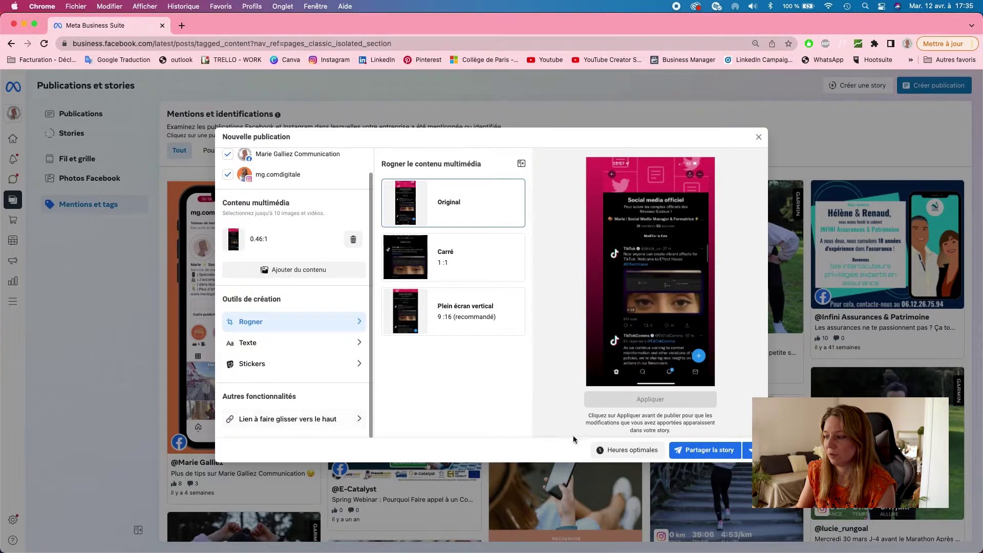
View the story's optimal posting times and scheduling option, and discard the story without sharing it
click(650, 453)
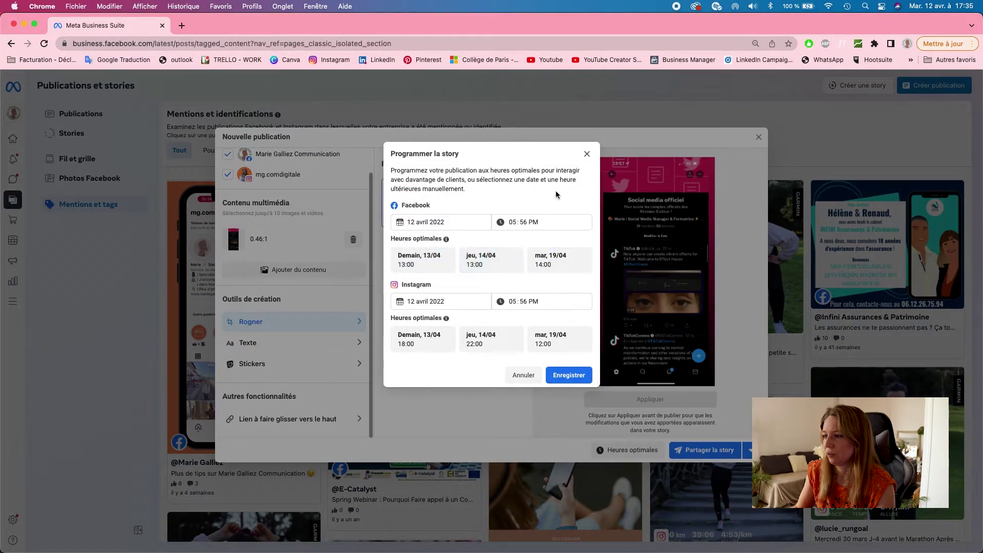
click(587, 154)
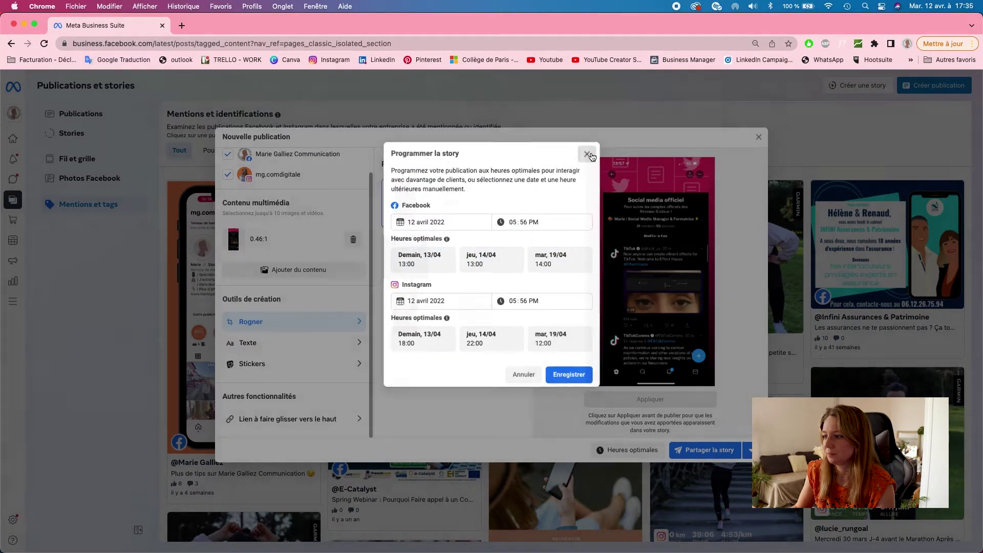
click(749, 452)
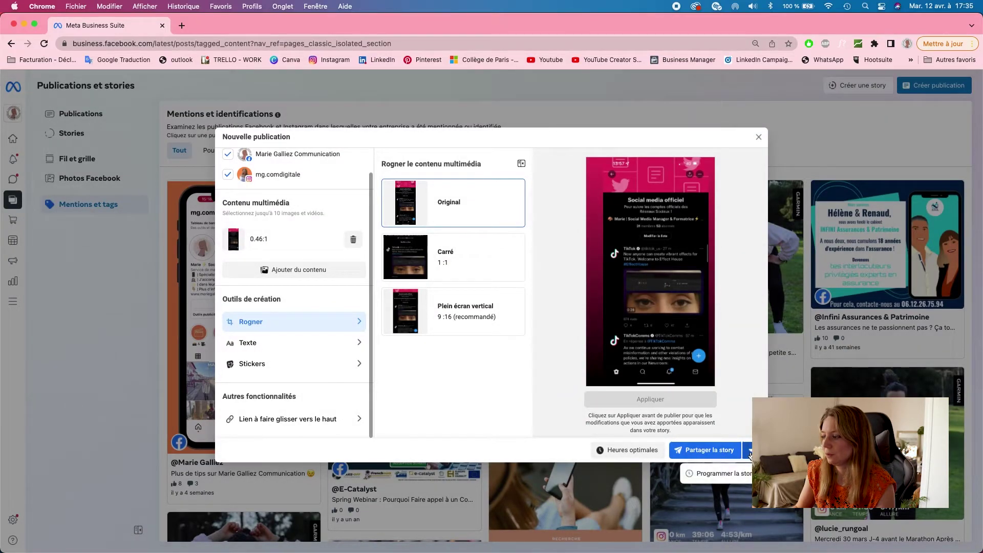
click(749, 452)
click(759, 137)
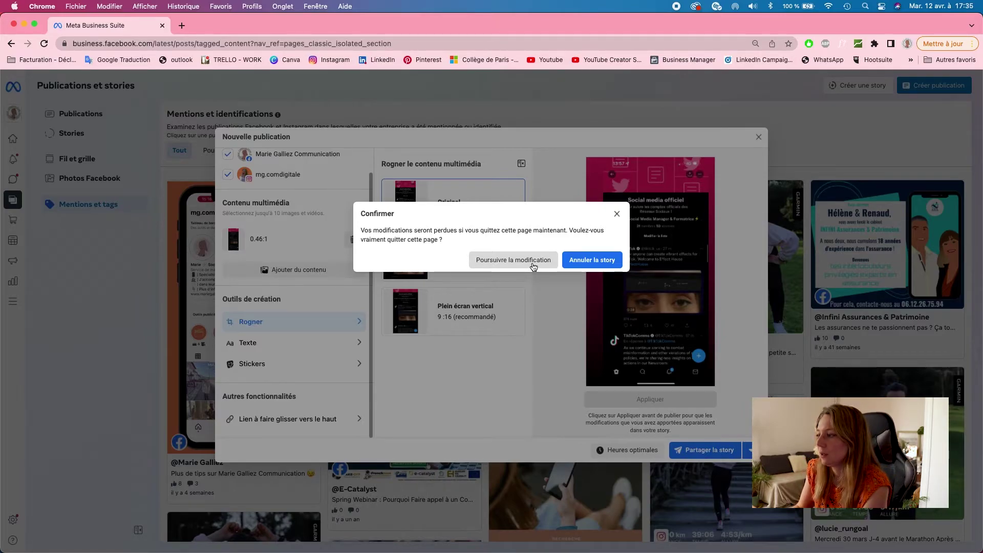
click(592, 259)
Create a post for both Facebook and Instagram, adding #marketingdigital, #marketingdigitale, #MarketingDigital2022 and #marketingdigitalnaveia from a hashtag search for "marketingdigital"
click(937, 83)
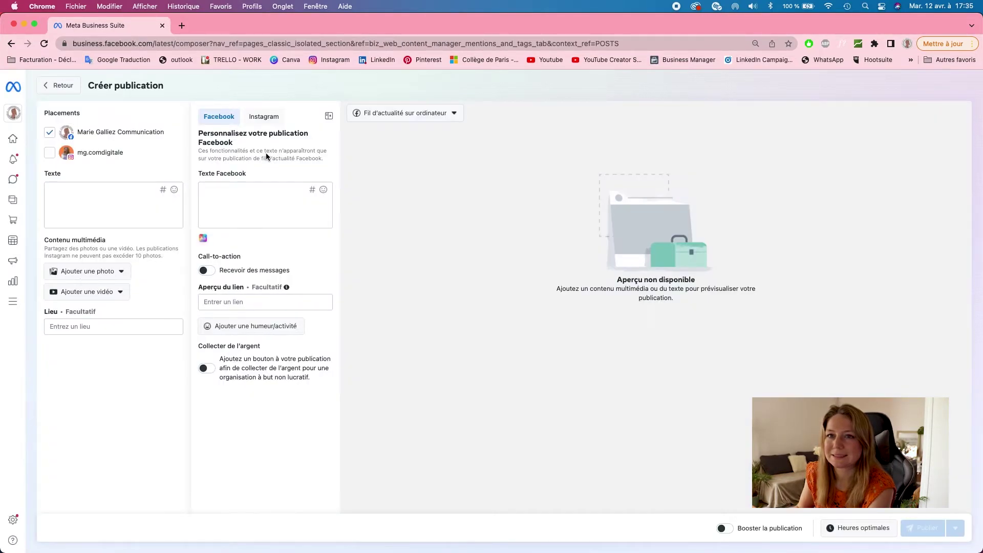
click(50, 152)
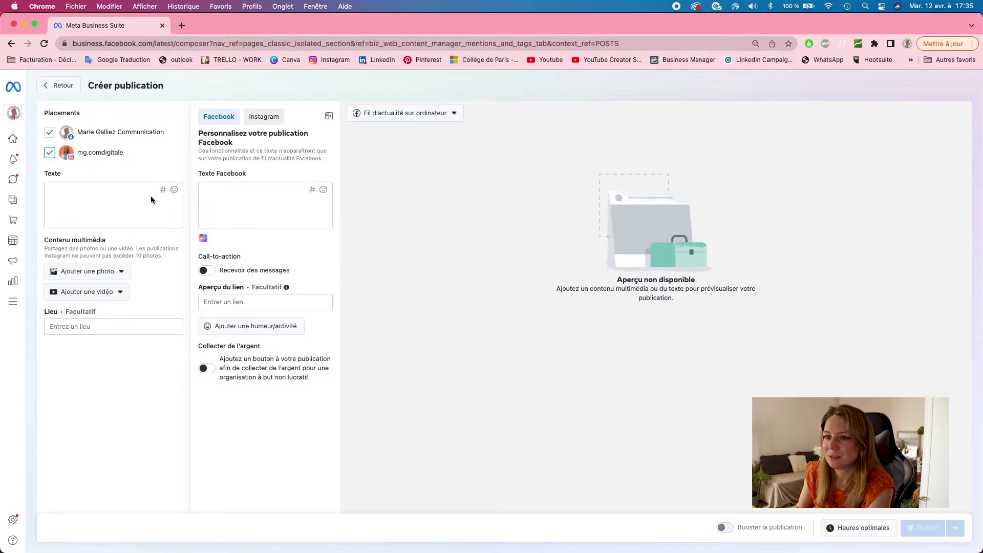
click(164, 190)
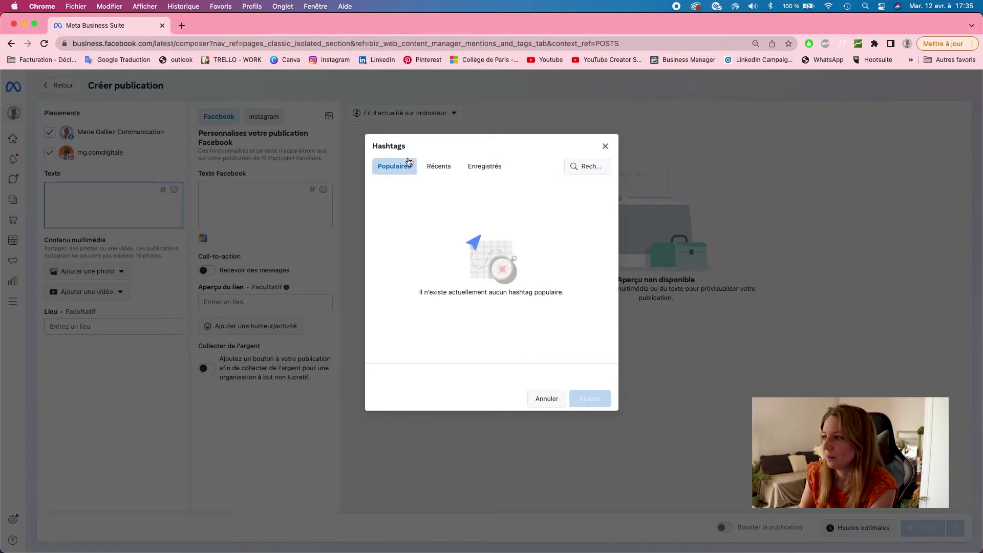
click(588, 168)
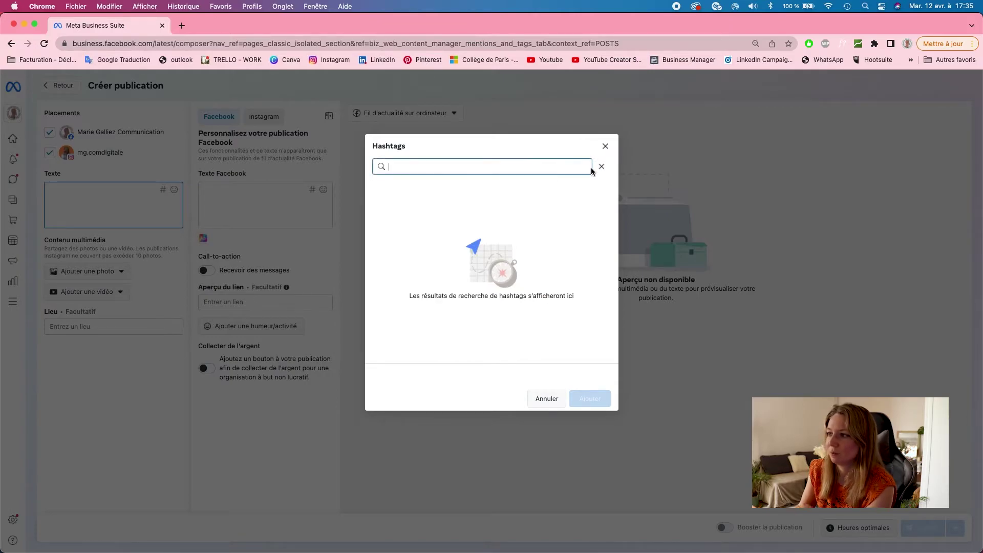
text(marketingdigital)
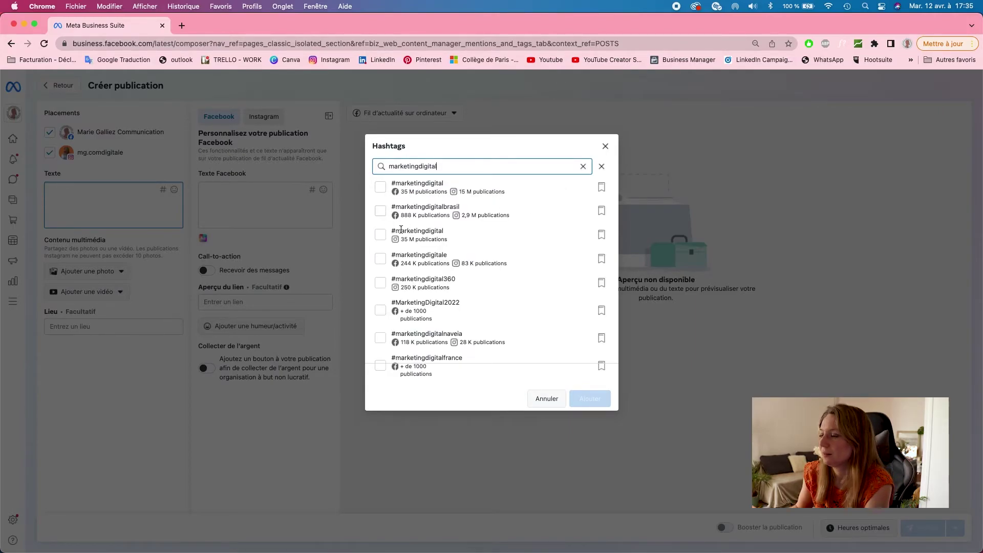
click(380, 236)
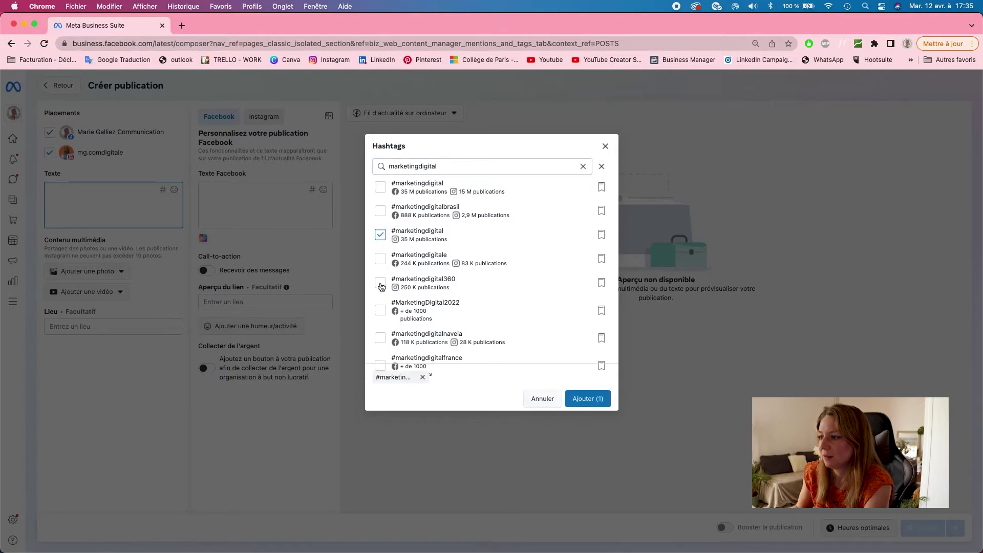
click(382, 259)
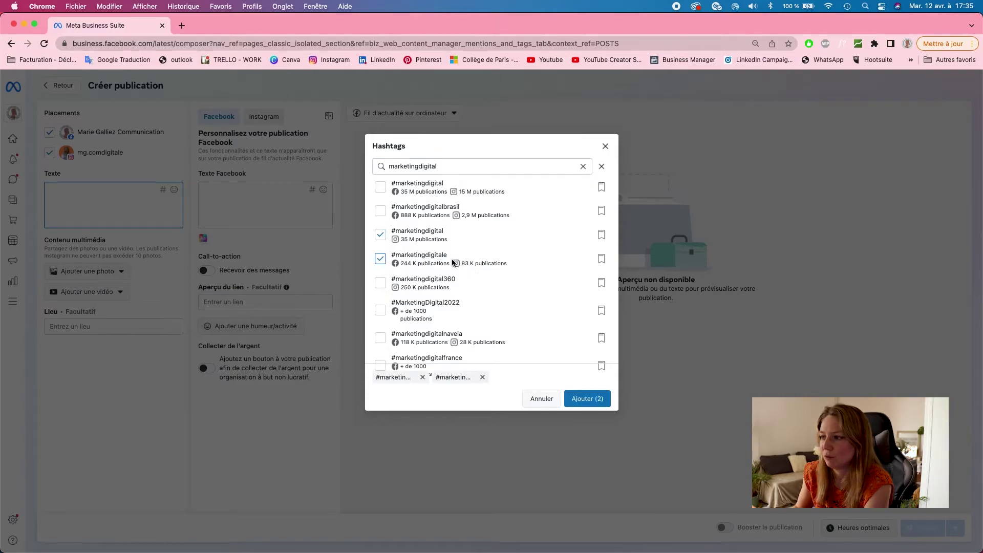
click(380, 310)
click(380, 339)
click(584, 399)
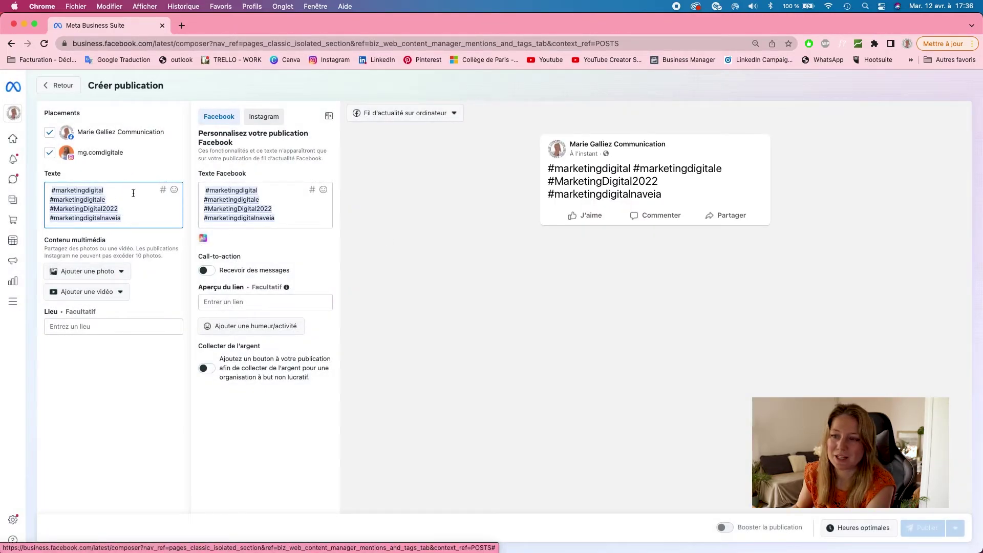
Write "Publication FACEBOOK ET INSTA" followed by a kissing emoji above the hashtags in the shared text, separated by a blank line
click(52, 191)
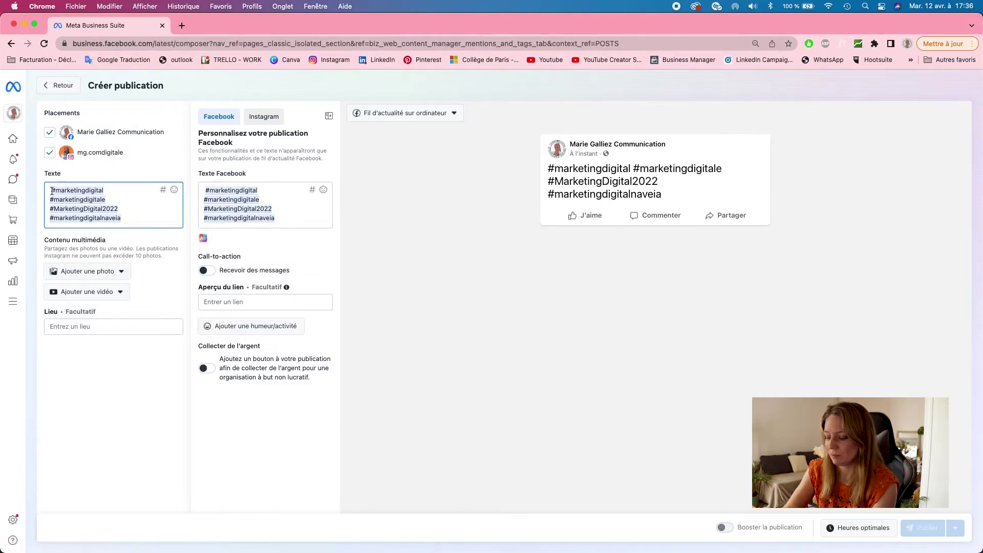
key(Return)
key(Return)
text(P)
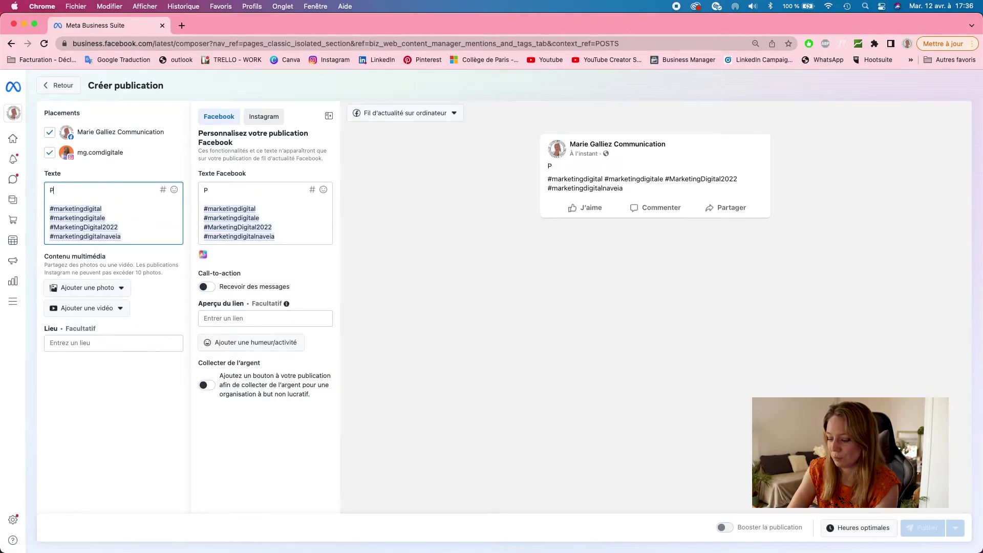
text(ublication FACZ)
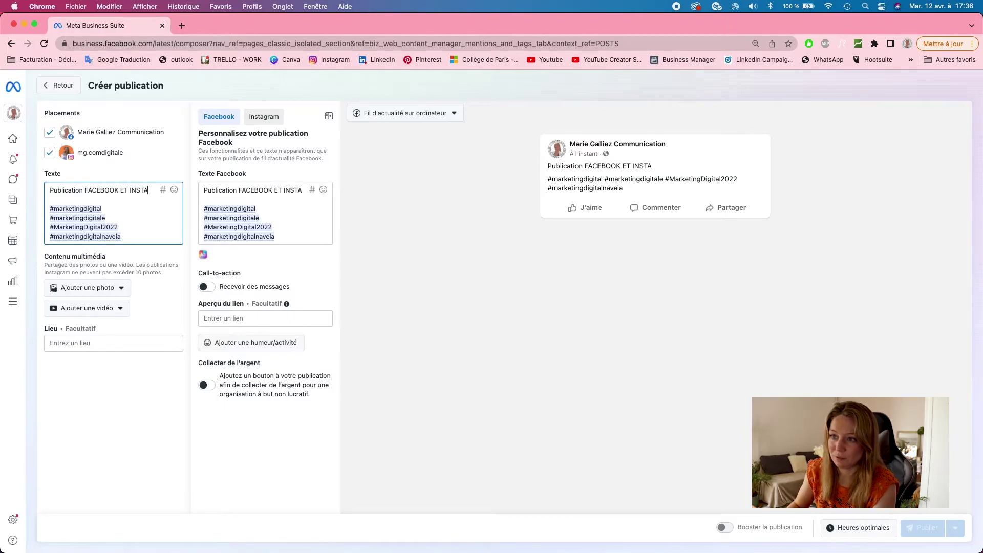
click(175, 189)
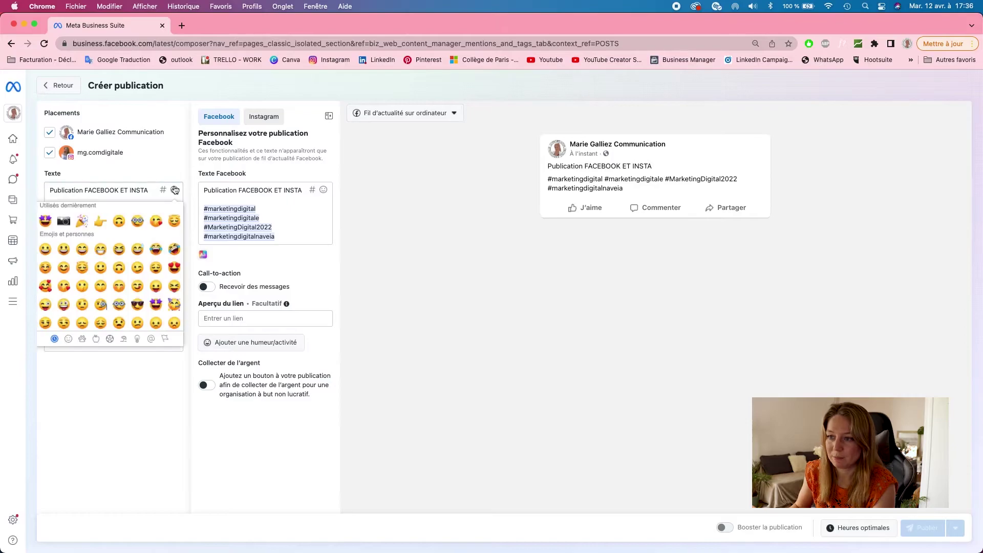
click(156, 221)
click(194, 174)
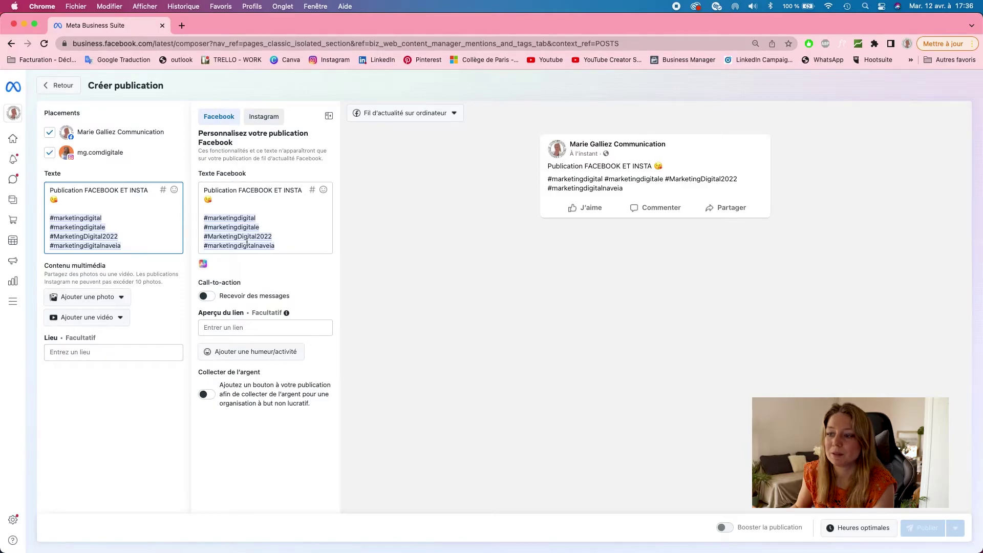
Customize the text per platform, removing "ET INSTA" from the Facebook version and "FACEBOOK ET" from the Instagram version
click(277, 190)
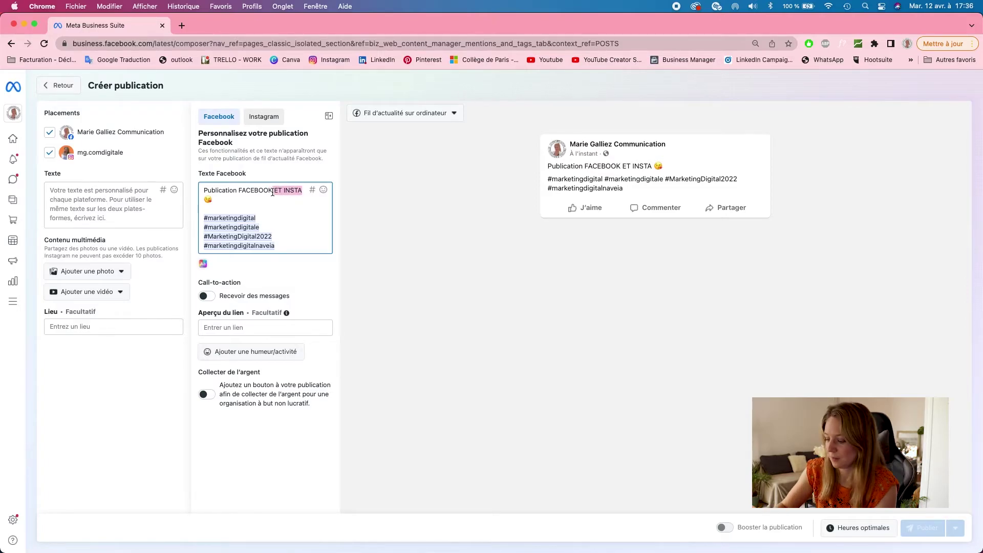
key(BackSpace)
click(263, 117)
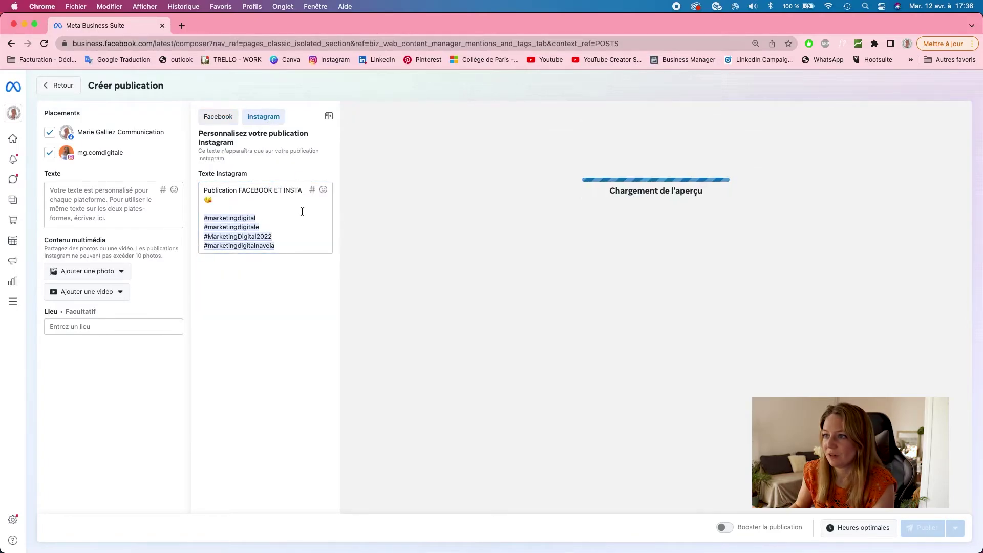
drag(239, 189, 282, 193)
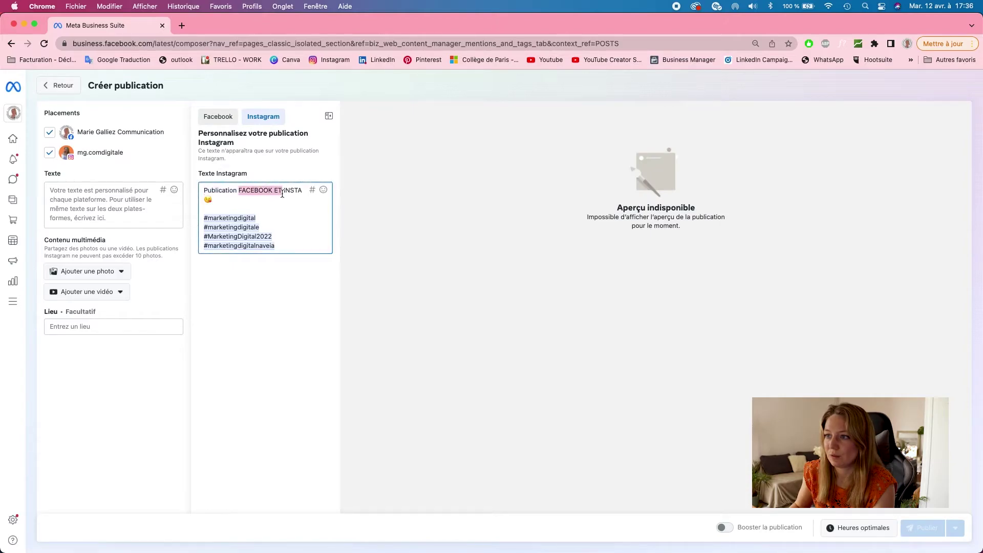
key(BackSpace)
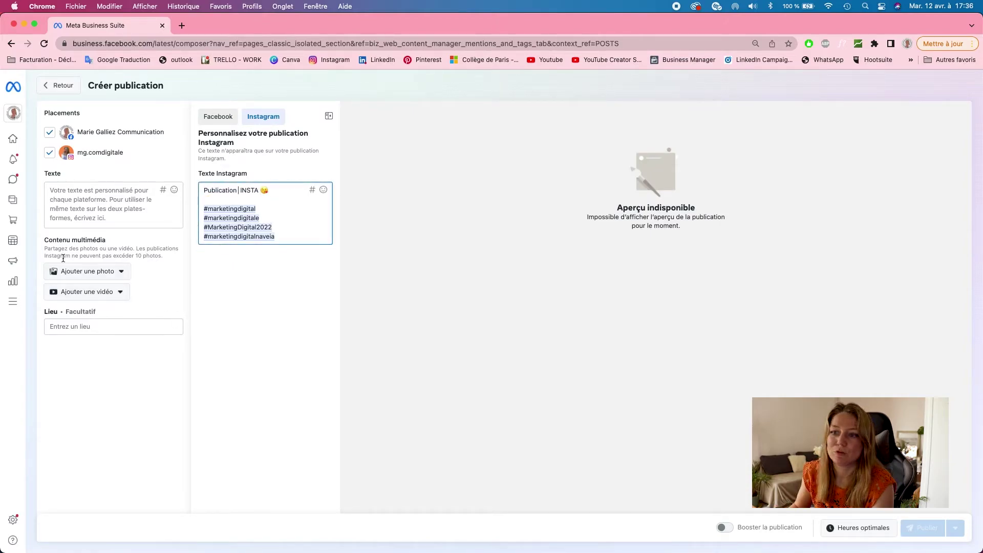
Add the image "IMG_3229 2.jpg" from the Téléchargements folder to the post, checking its preview before opening it
click(86, 271)
click(85, 295)
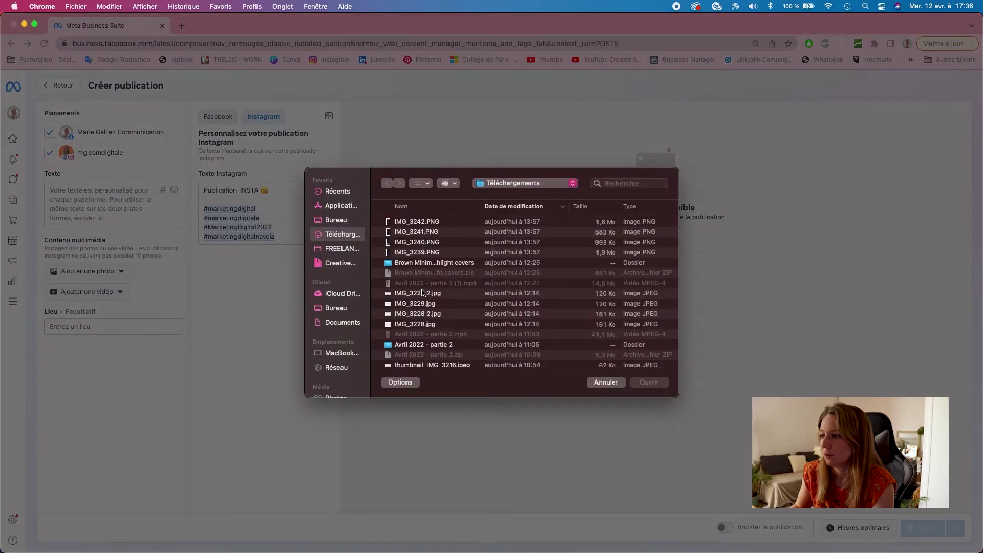
click(421, 293)
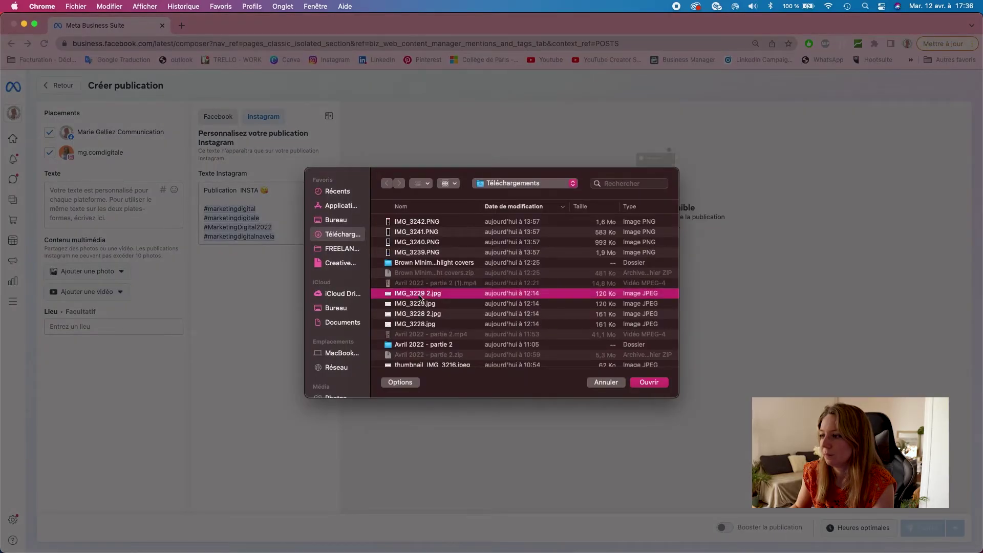
key(space)
key(space)
click(654, 383)
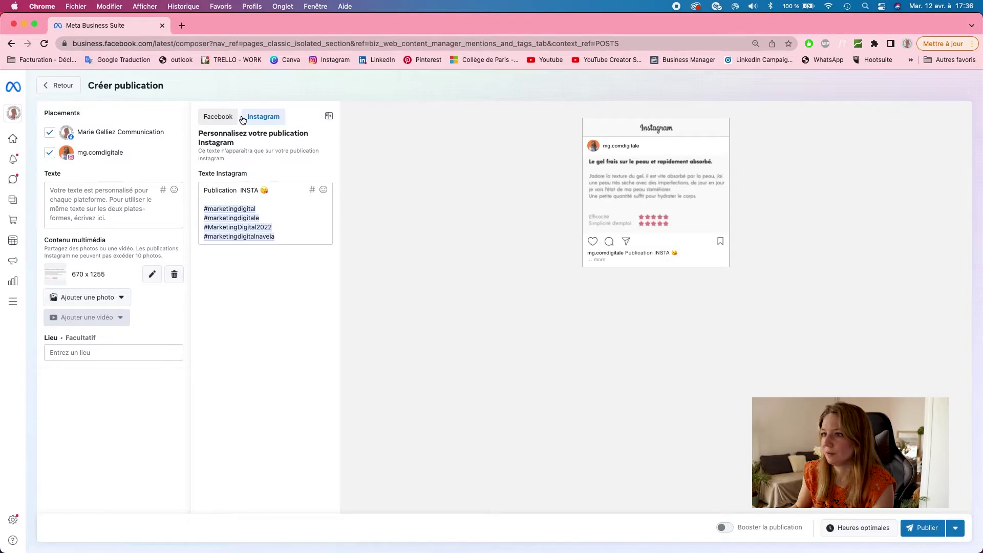
Compare the Facebook and Instagram versions of the post, and add the mood "heureuse" to the Facebook version
click(223, 122)
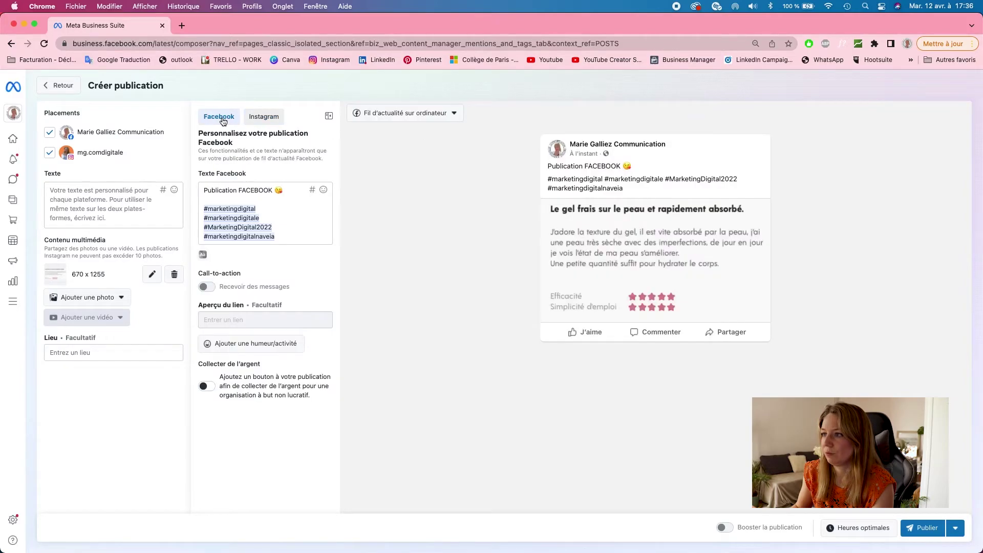
click(268, 117)
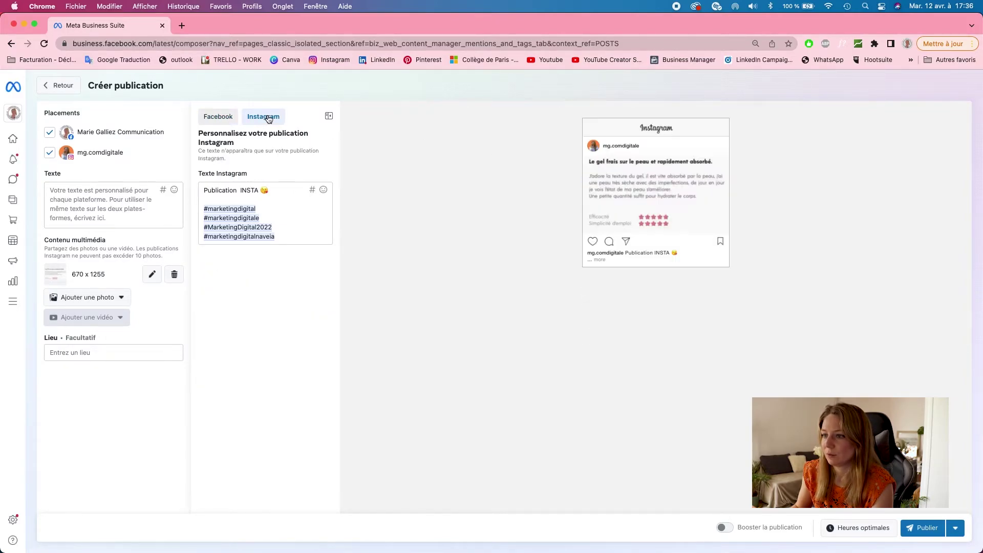
click(218, 121)
click(264, 345)
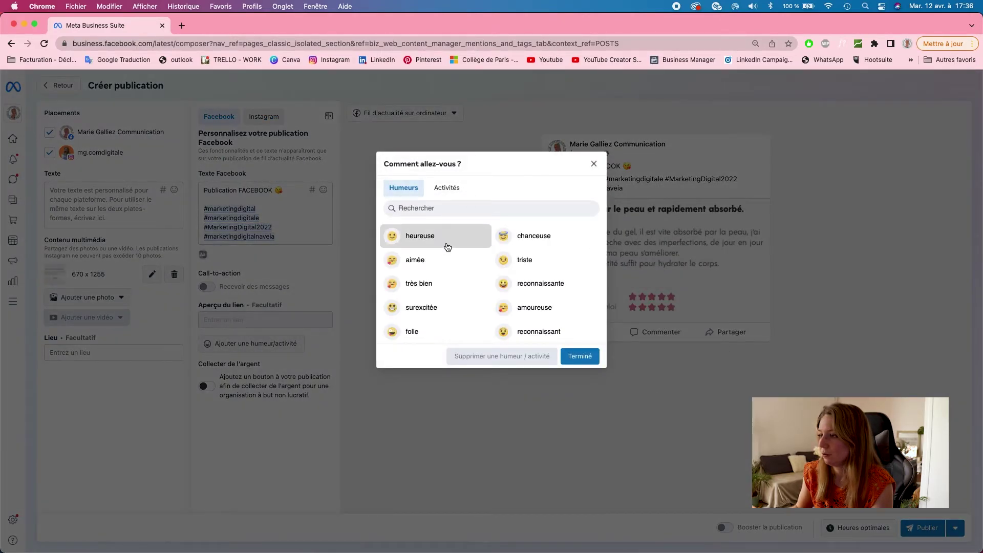
click(429, 236)
click(585, 358)
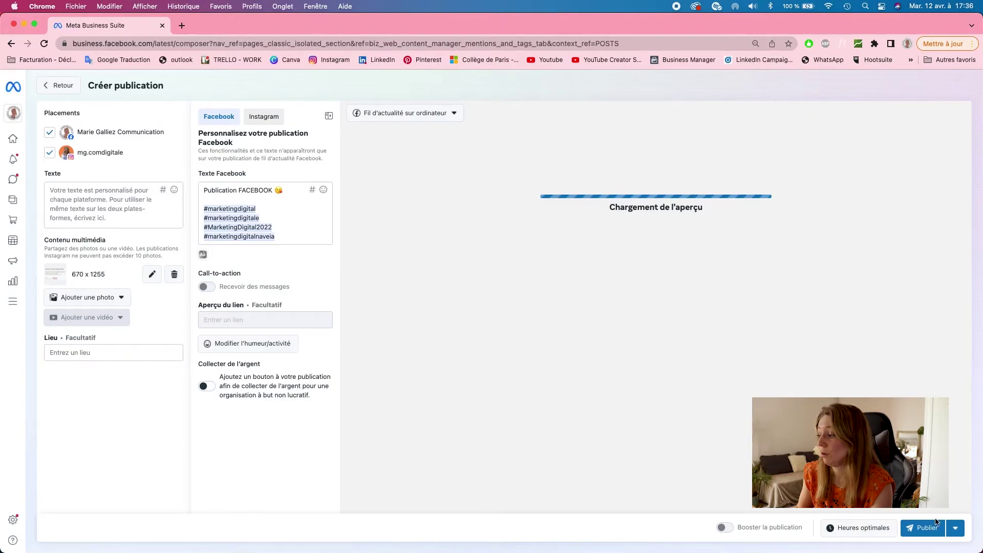
Try the optimal times 19/04 at 14:00 for Facebook and 14/04 at 22:00 for Instagram, and close the scheduling dialog without saving
click(863, 528)
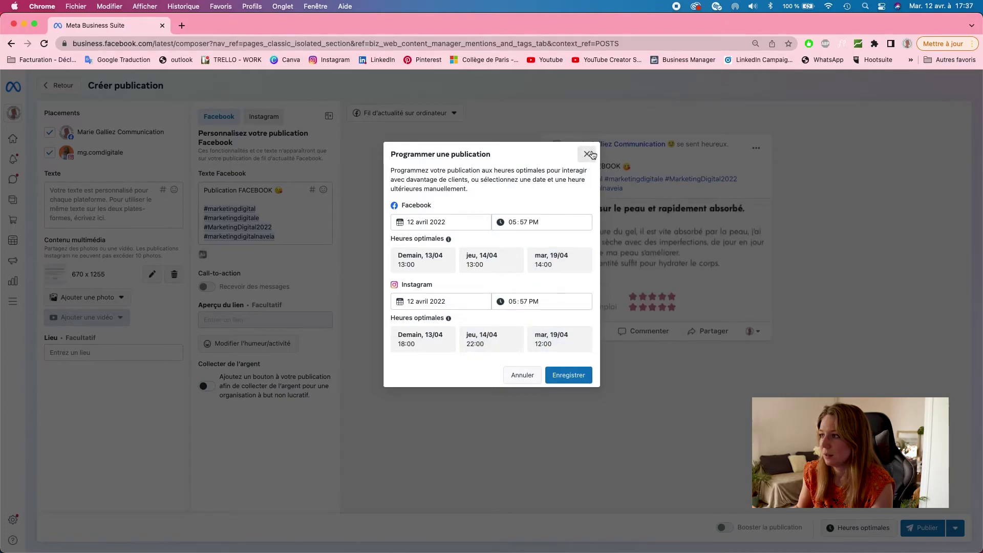
click(586, 155)
click(955, 528)
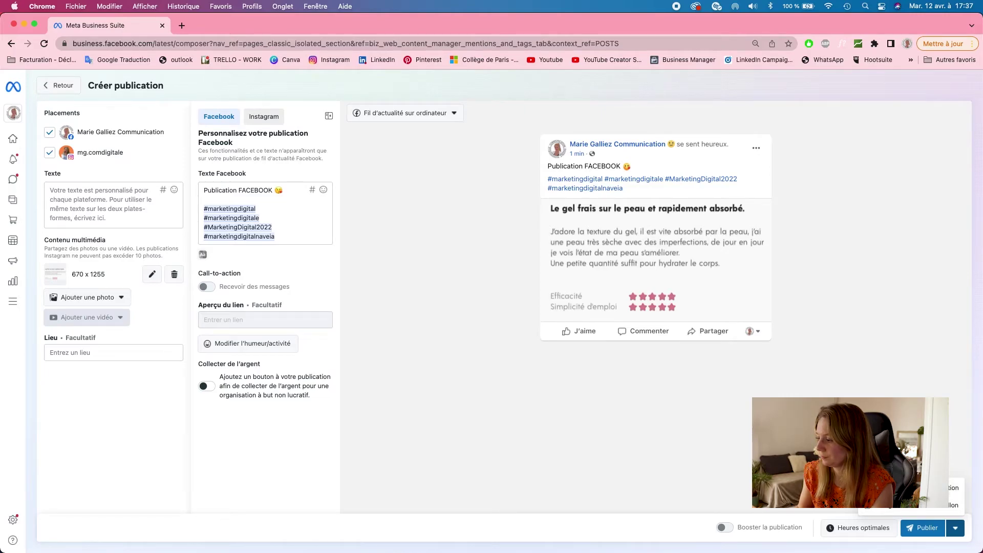
click(909, 488)
click(858, 528)
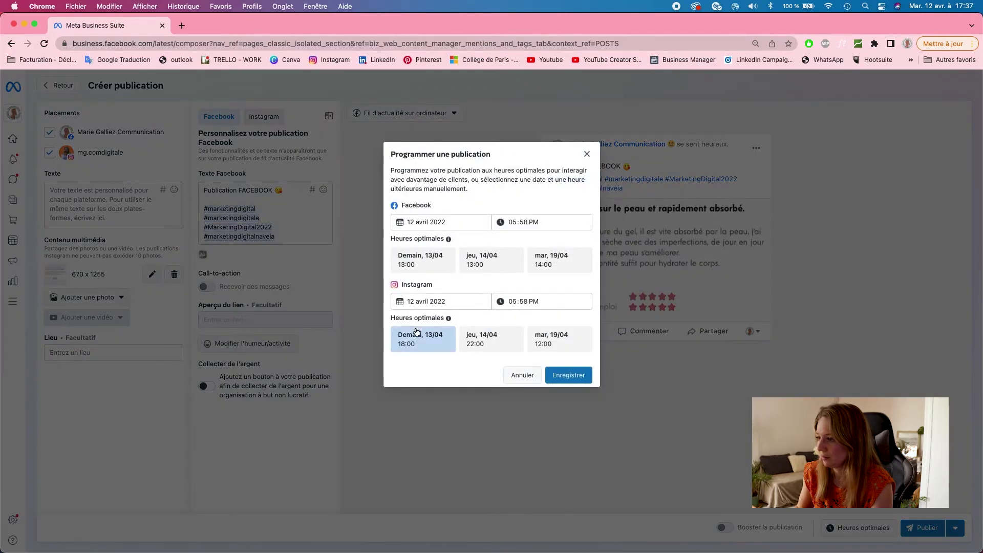
click(544, 263)
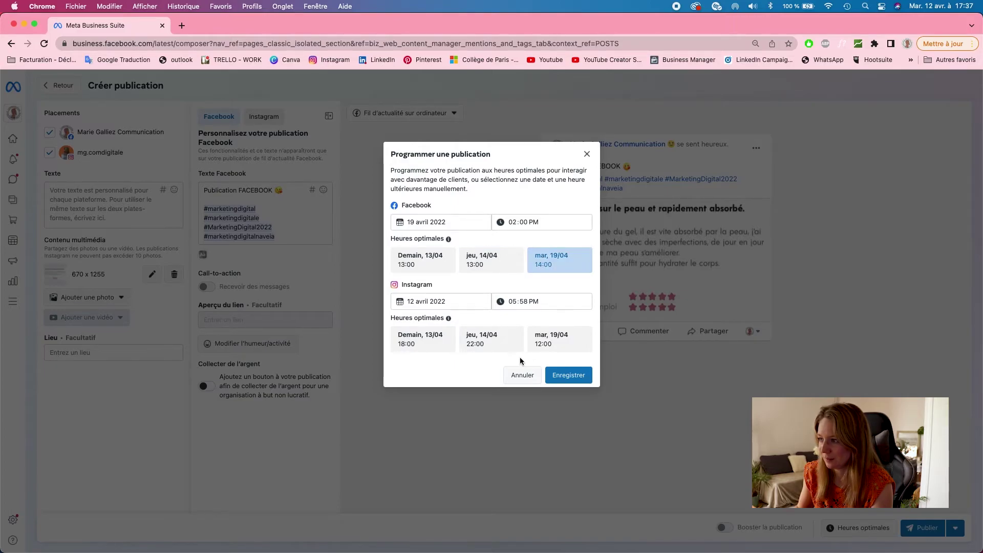
click(506, 345)
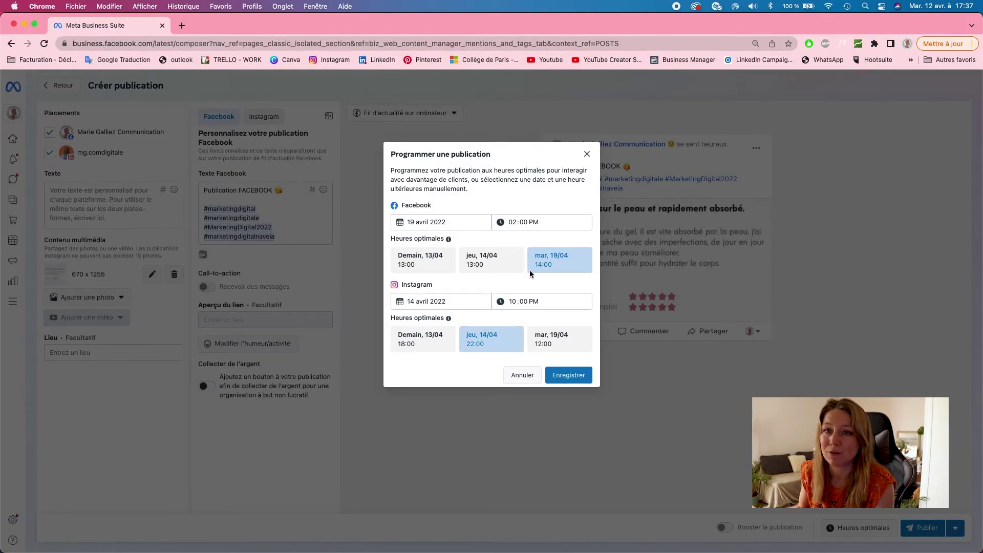
click(586, 154)
Look briefly at the Commerce Manager and close its tab, and view the ads summary and the planner with its upcoming moments
mouse_move(203, 255)
click(13, 220)
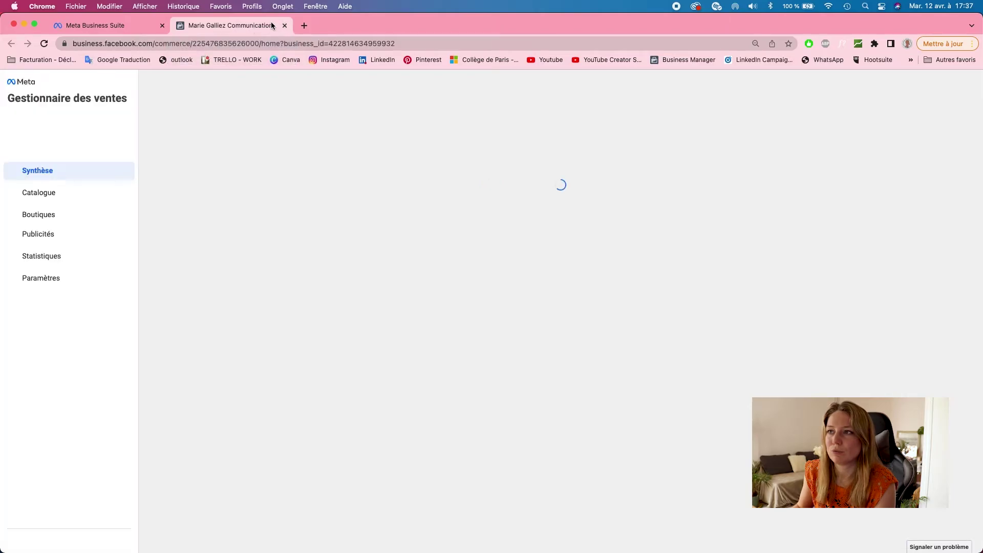
click(284, 26)
click(41, 260)
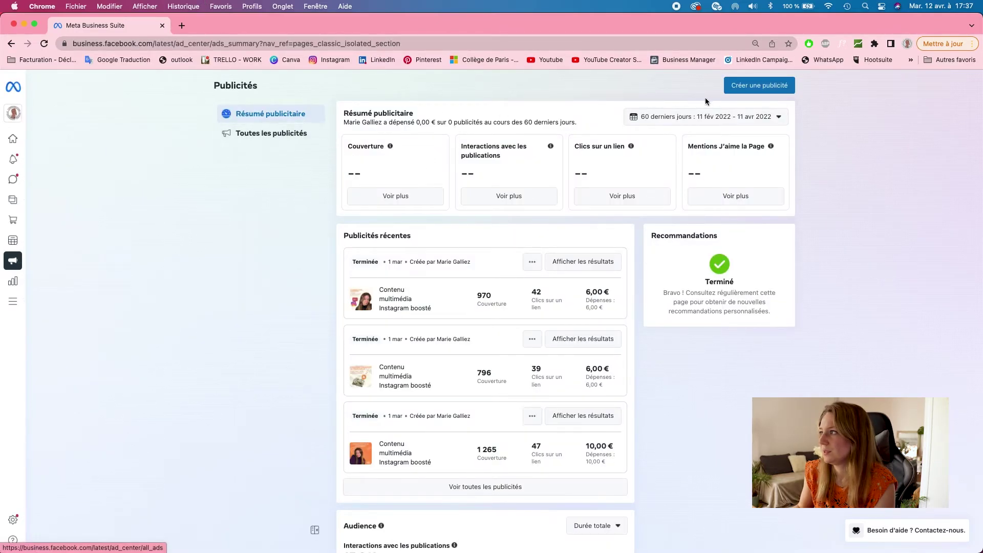
click(13, 241)
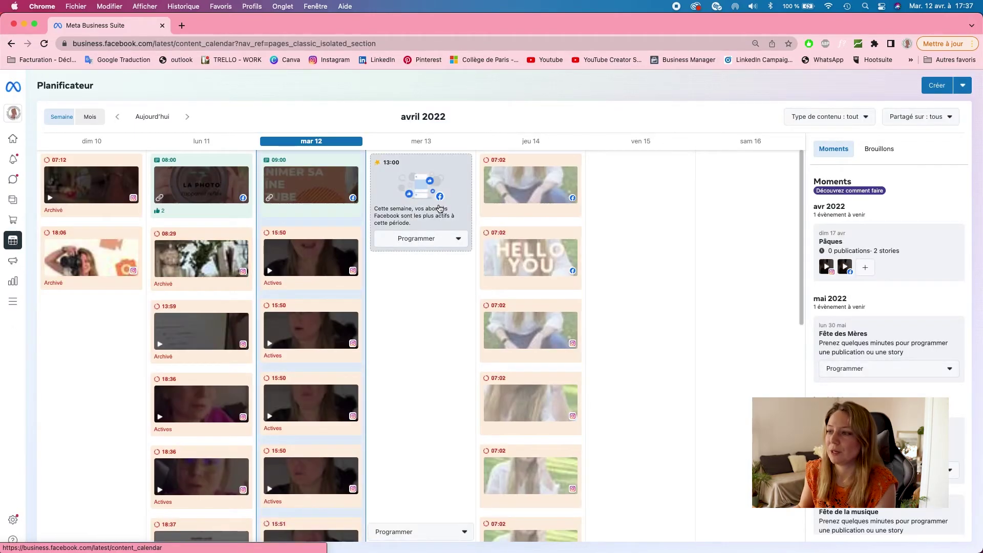
scroll(908, 373, down, 2)
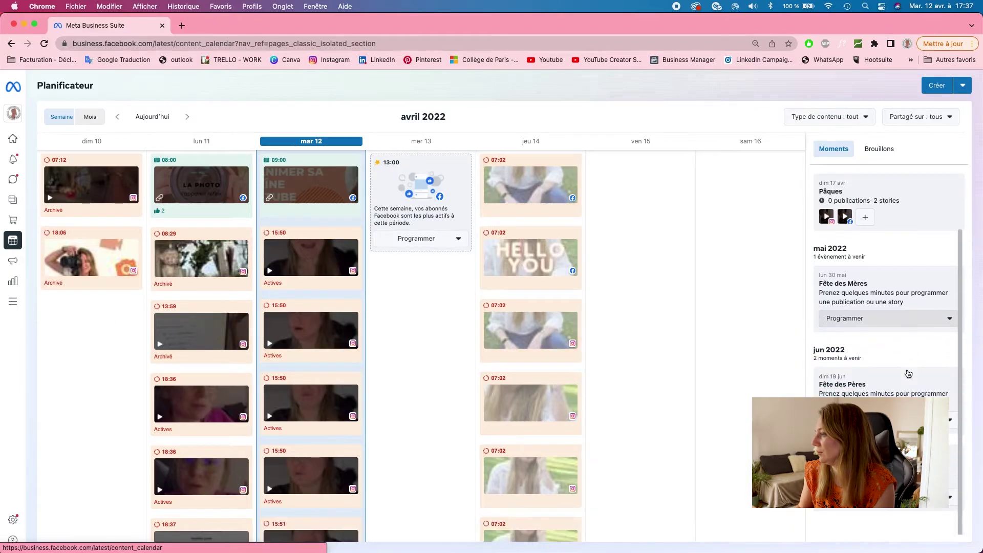
Examine the statistics overview, including the date range, goals, reach results, recent content and audience summary
click(17, 280)
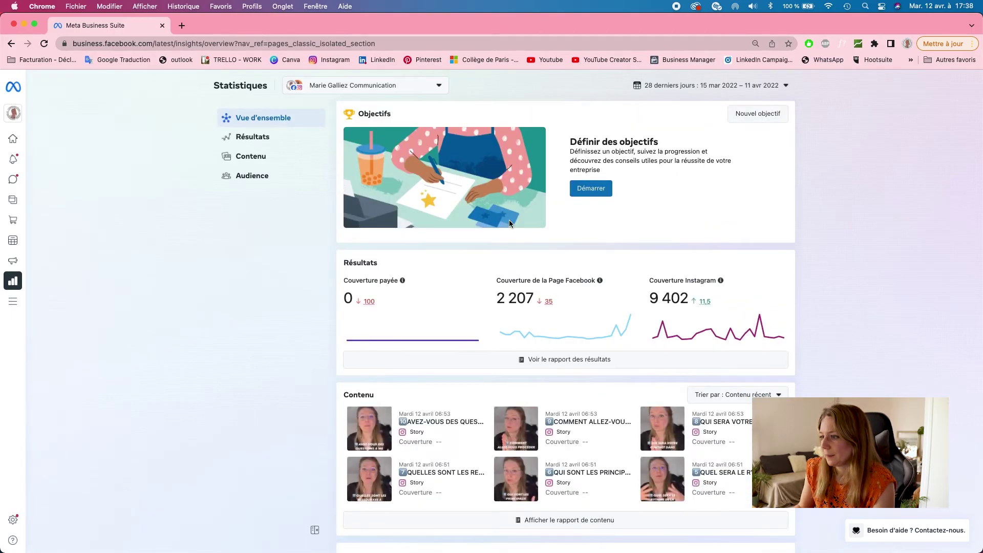
click(665, 94)
click(684, 92)
scroll(534, 318, down, 3)
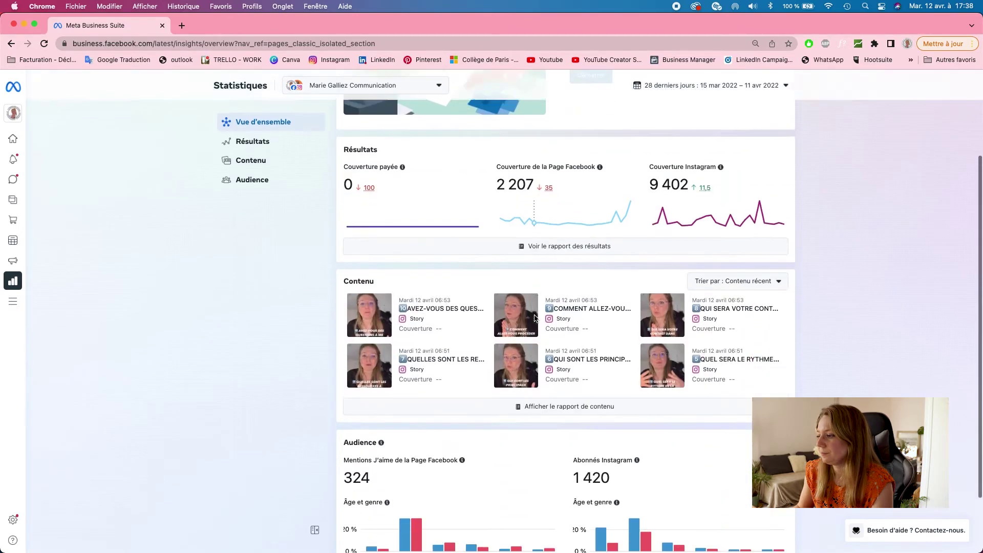
scroll(534, 318, down, 2)
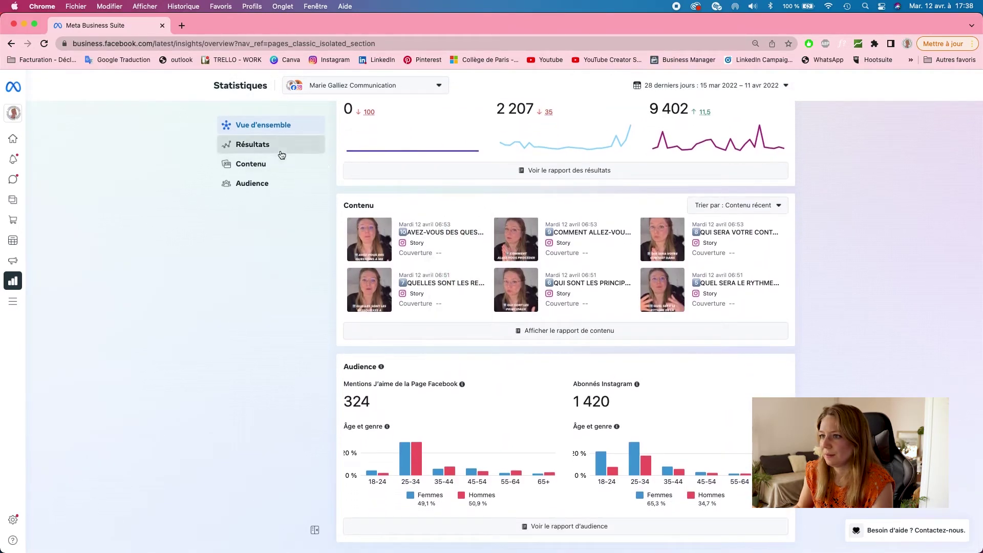
Go through the detailed statistics reports for results, content and audience
click(281, 154)
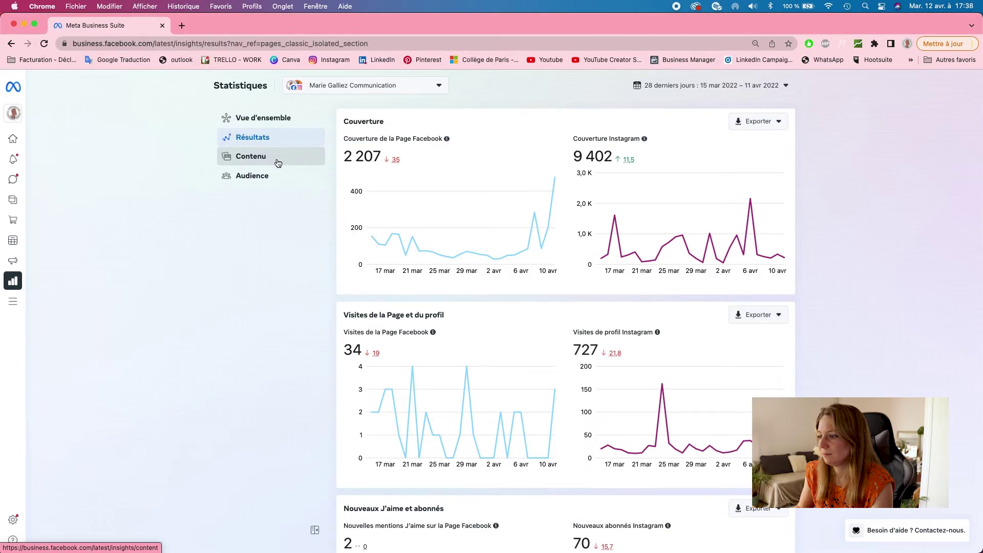
scroll(595, 350, down, 7)
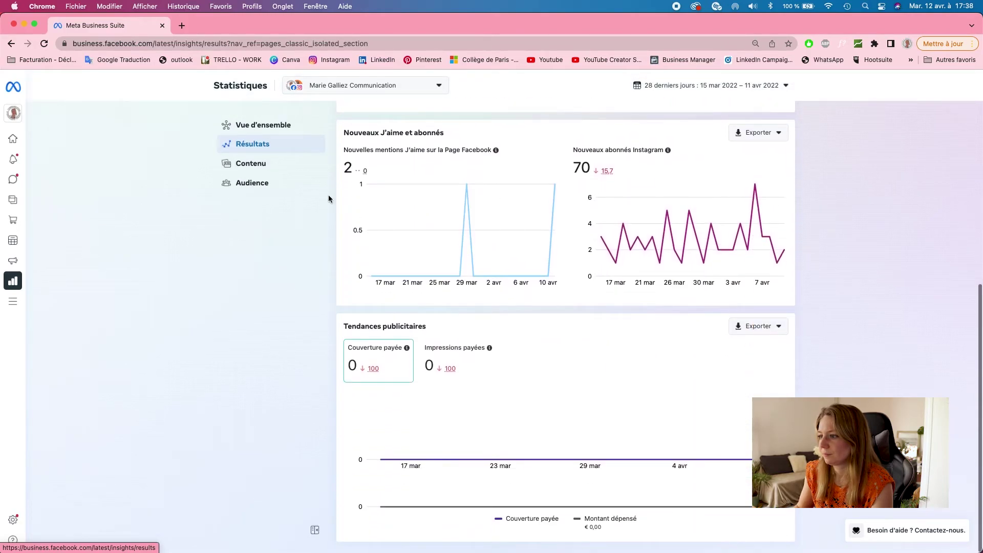
click(260, 163)
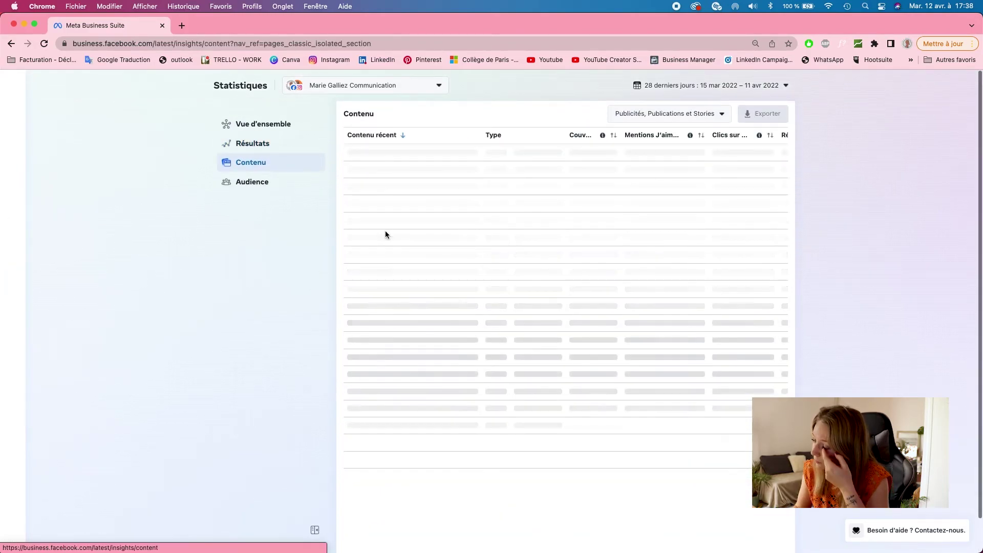
scroll(386, 235, down, 4)
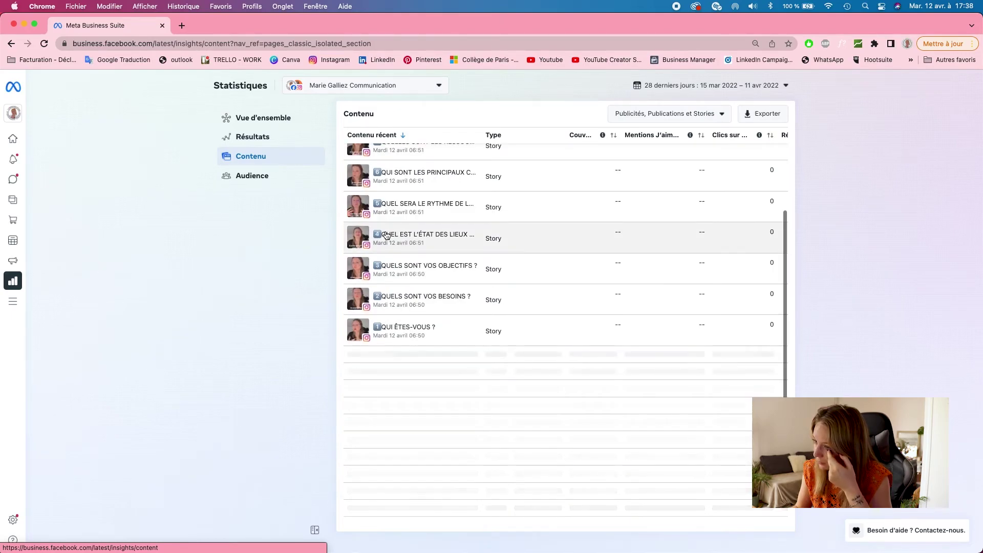
scroll(386, 235, up, 3)
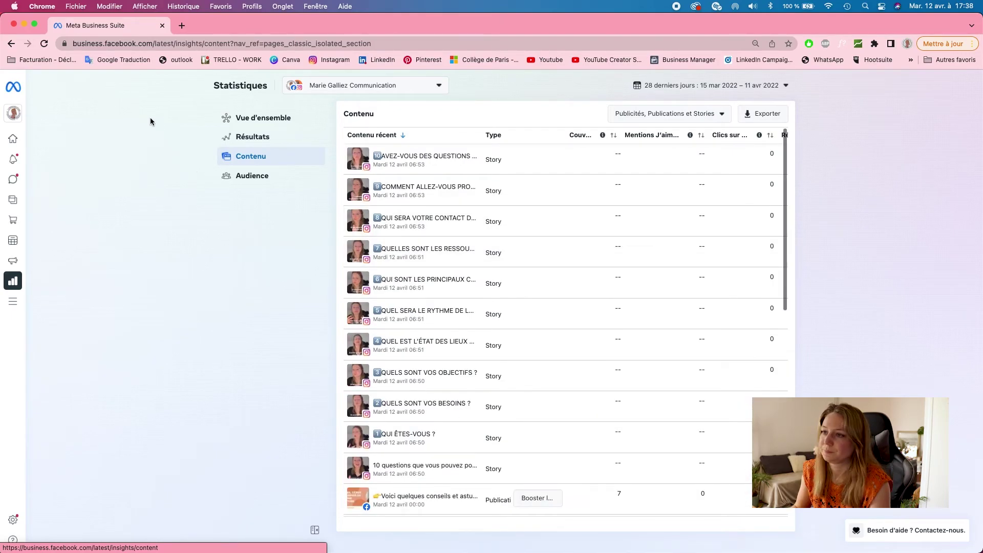
click(271, 178)
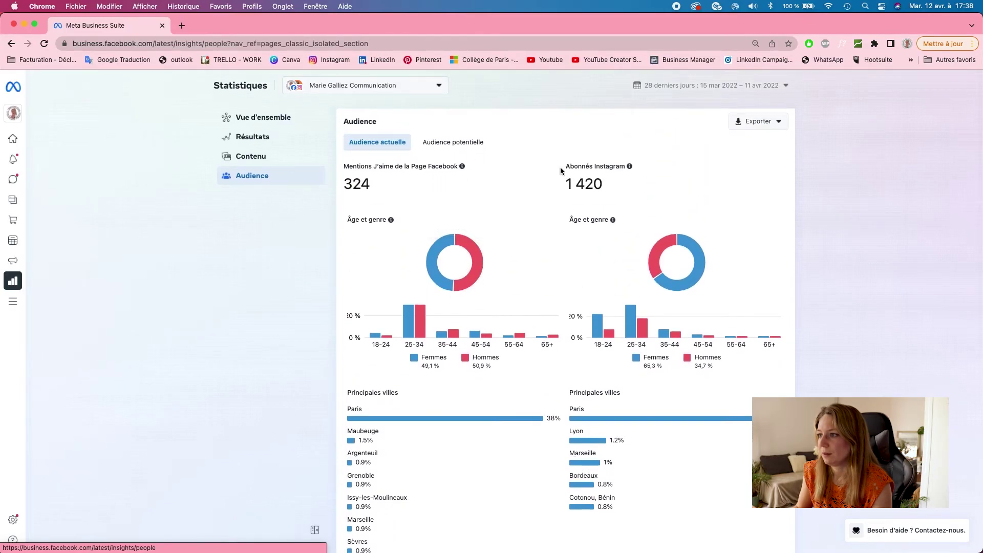
Look through the list of all tools, and view the people and requests pages in the business account settings
click(24, 302)
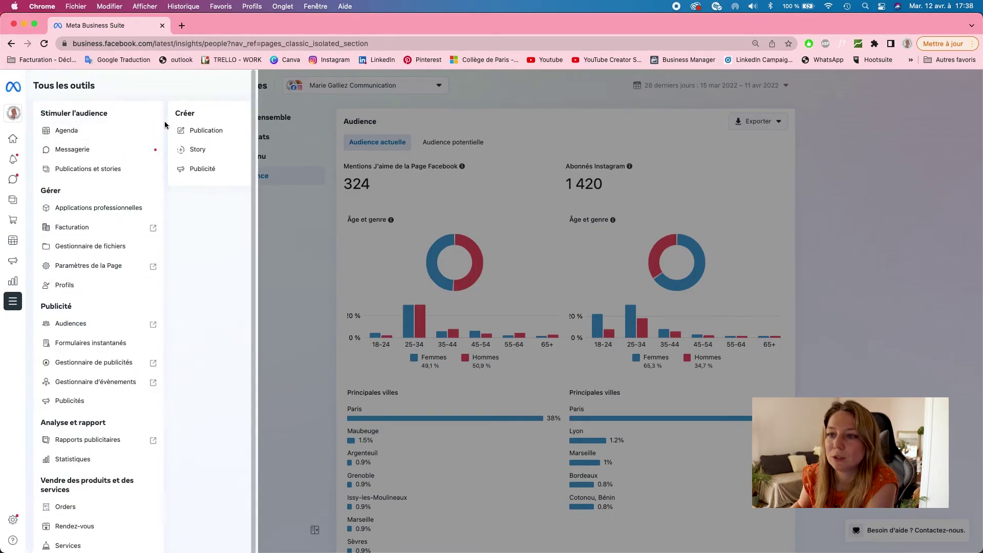
scroll(106, 180, down, 3)
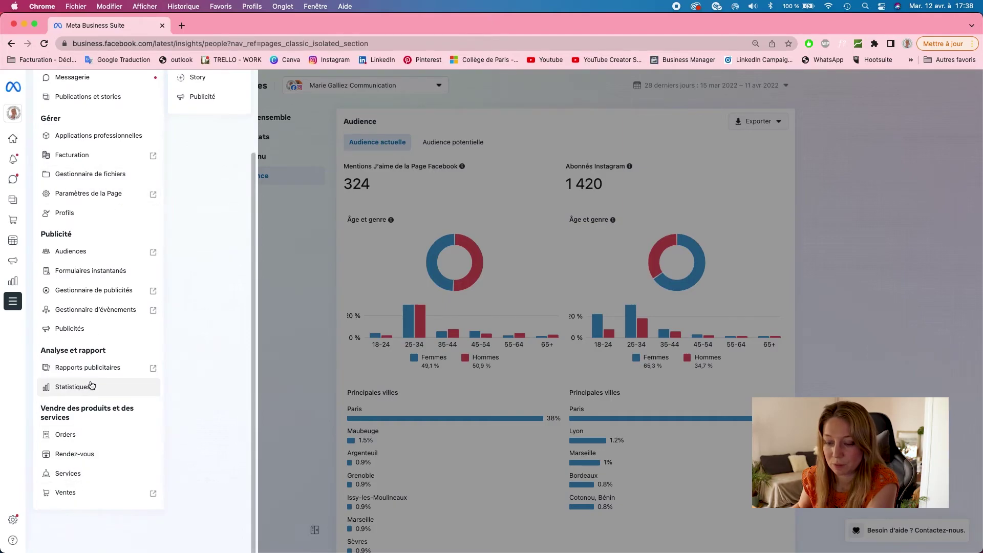
click(13, 518)
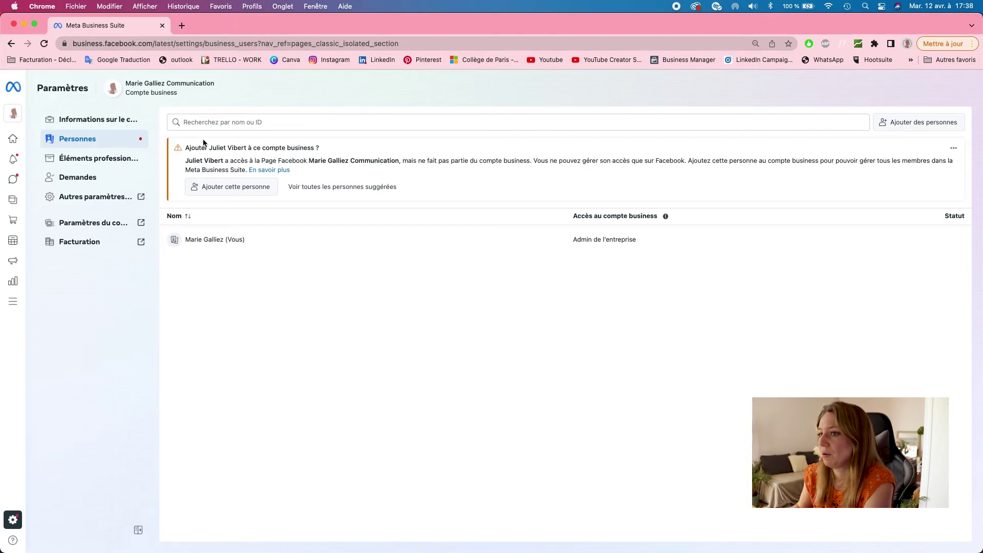
click(102, 182)
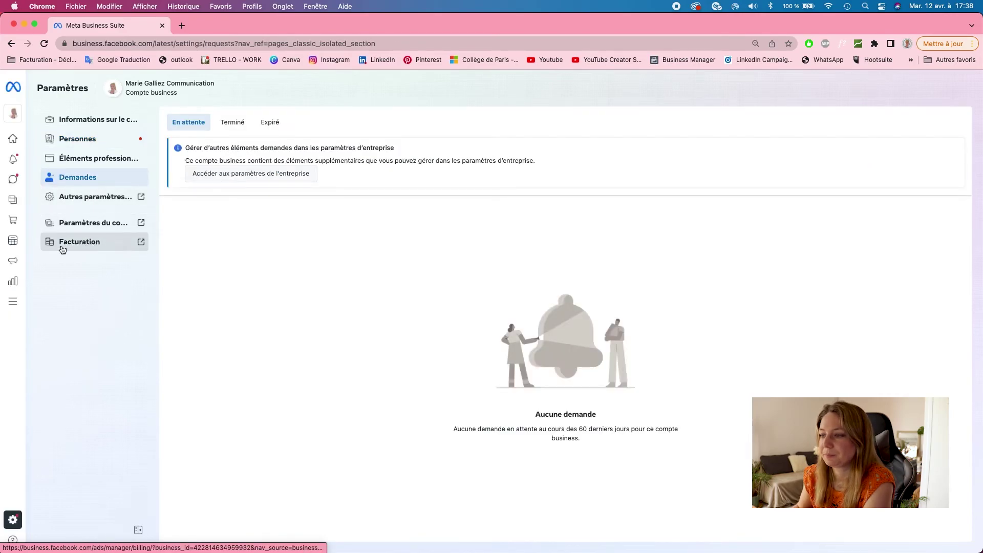
Leave the settings and return to the business account's home page
click(20, 118)
click(18, 119)
click(14, 138)
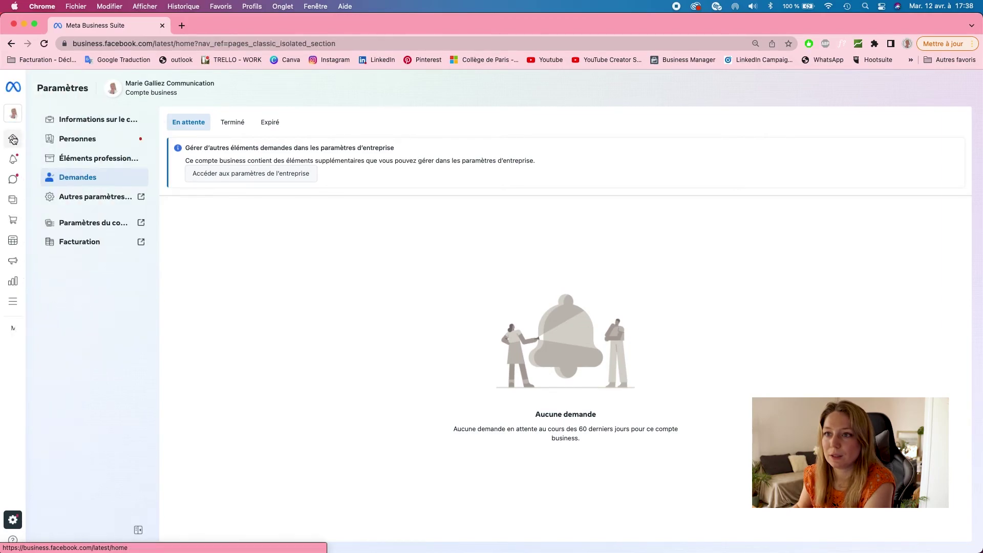